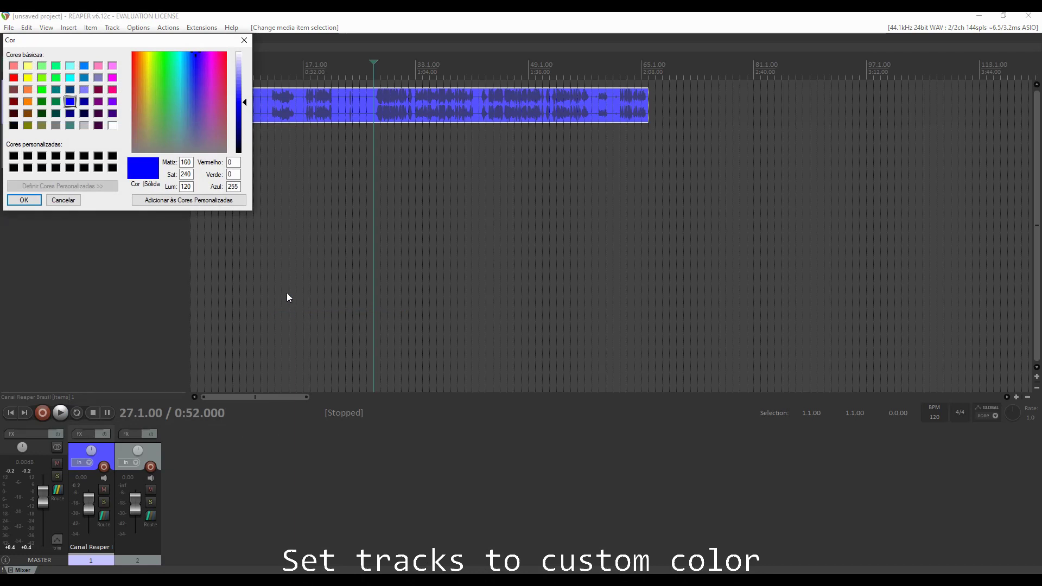
Step: Set the custom color of the Canal Reaper Brasil track to light gray (192, 192, 192)
{"action": "left_click", "coordinate": [115, 125]}
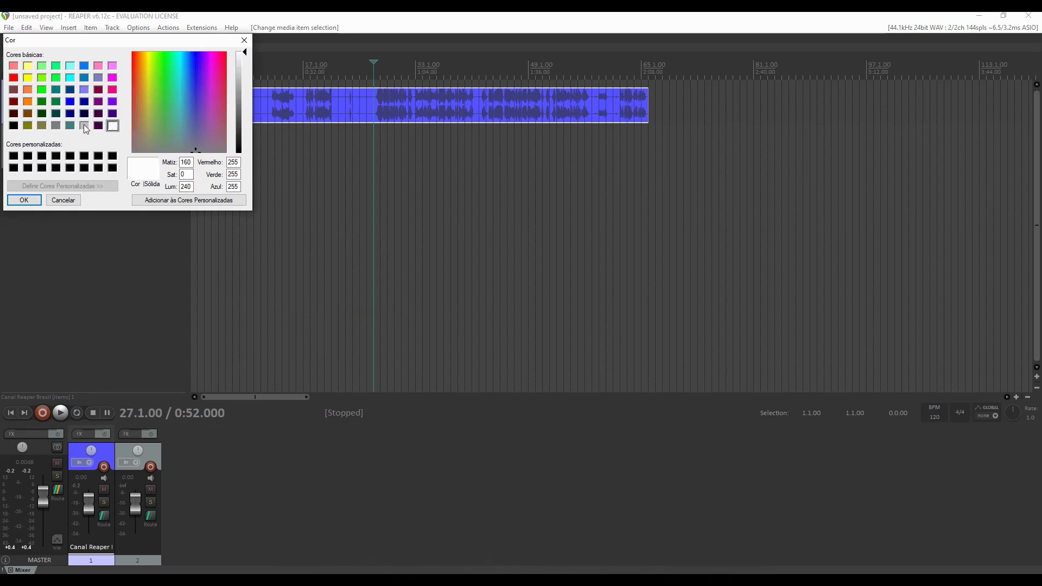
{"action": "left_click", "coordinate": [84, 125]}
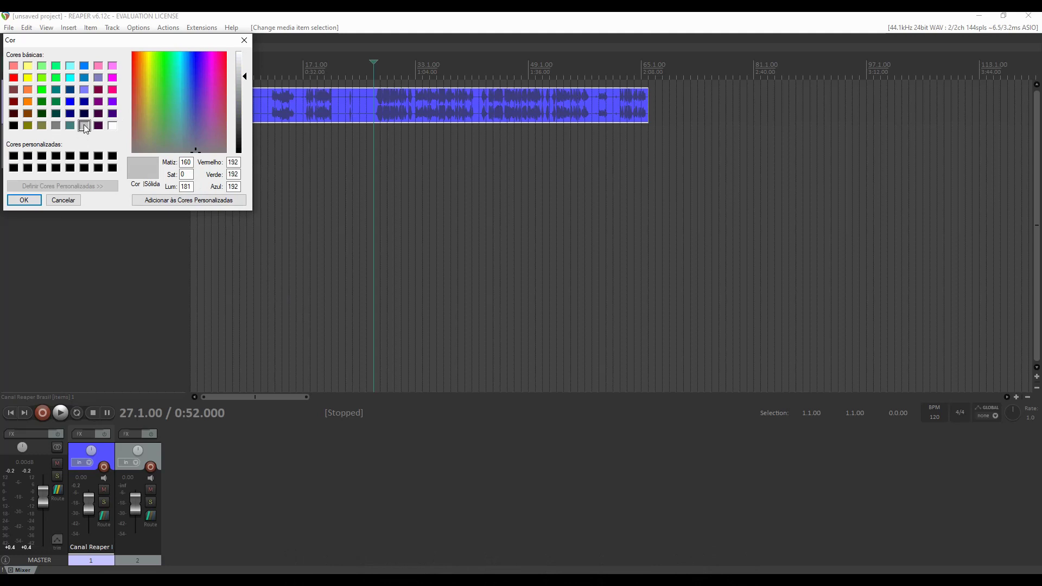
{"action": "left_click", "coordinate": [30, 200]}
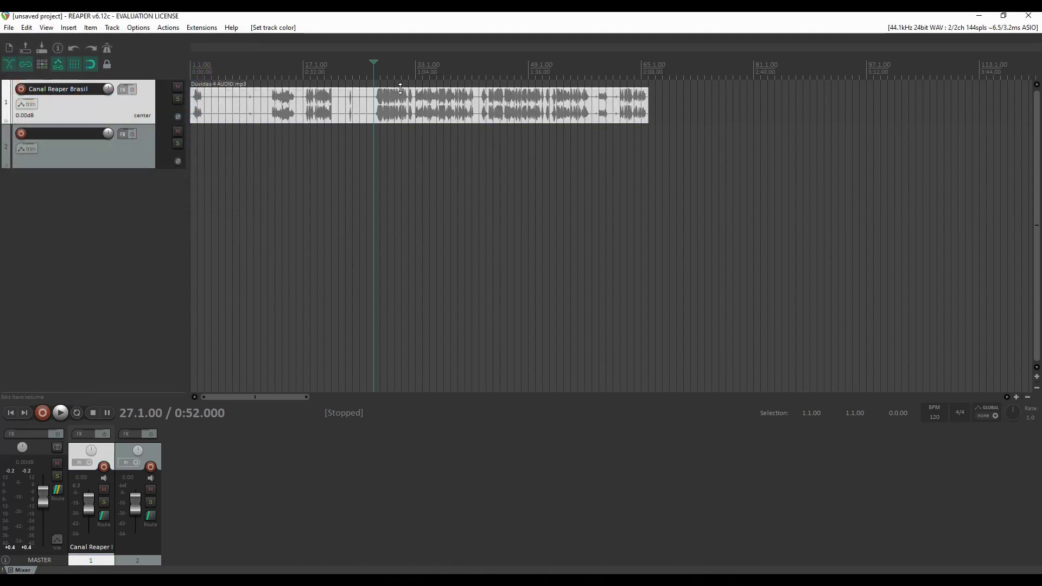
Step: Give the audio item on the Canal Reaper Brasil track a custom white item color
{"action": "left_click", "coordinate": [341, 103]}
{"action": "left_click", "coordinate": [402, 106]}
{"action": "left_click", "coordinate": [312, 119]}
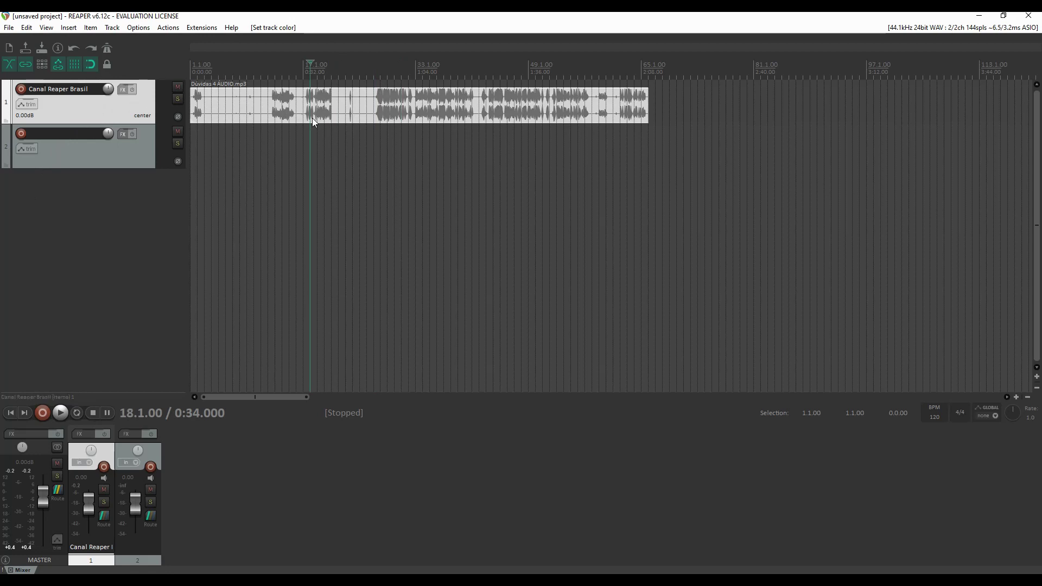
{"action": "right_click", "coordinate": [312, 119]}
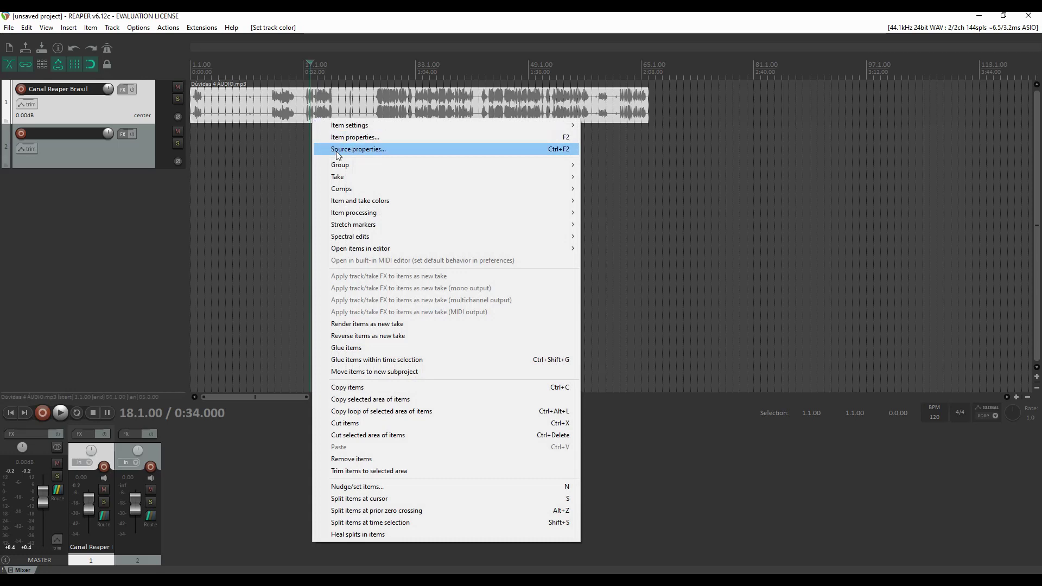
{"action": "mouse_move", "coordinate": [377, 204]}
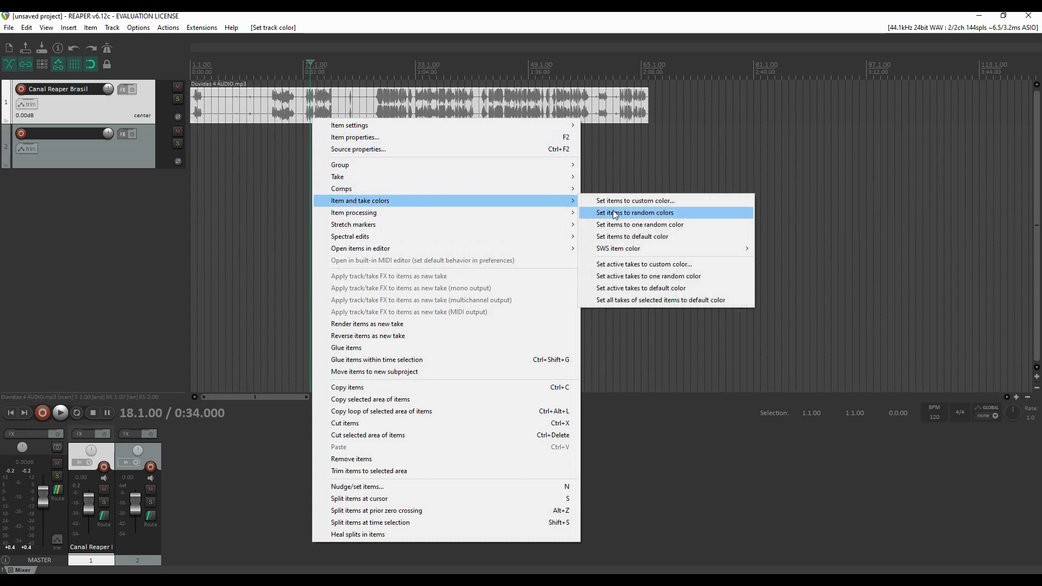
{"action": "left_click", "coordinate": [638, 201]}
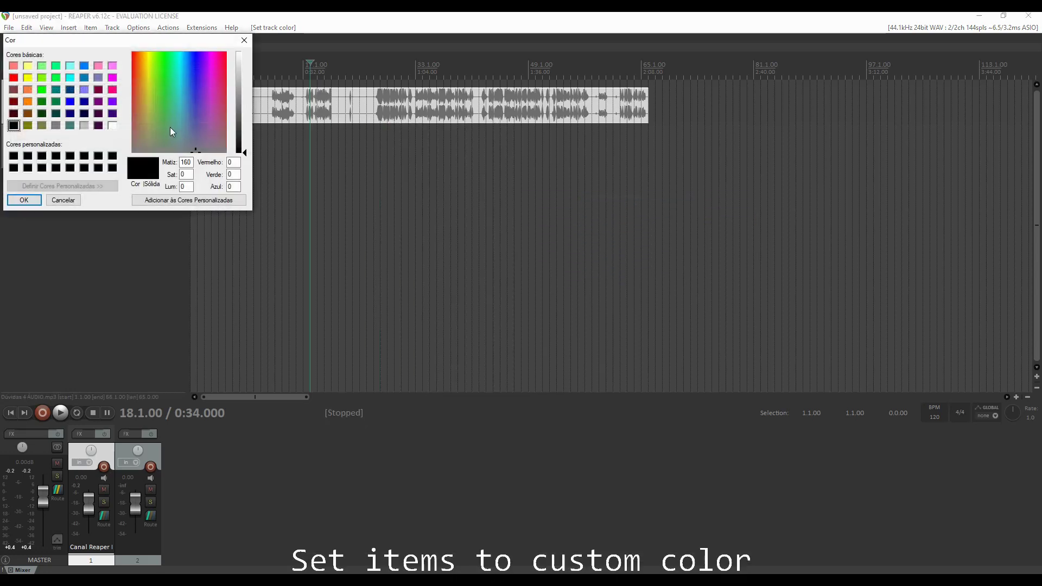
{"action": "left_click", "coordinate": [116, 128]}
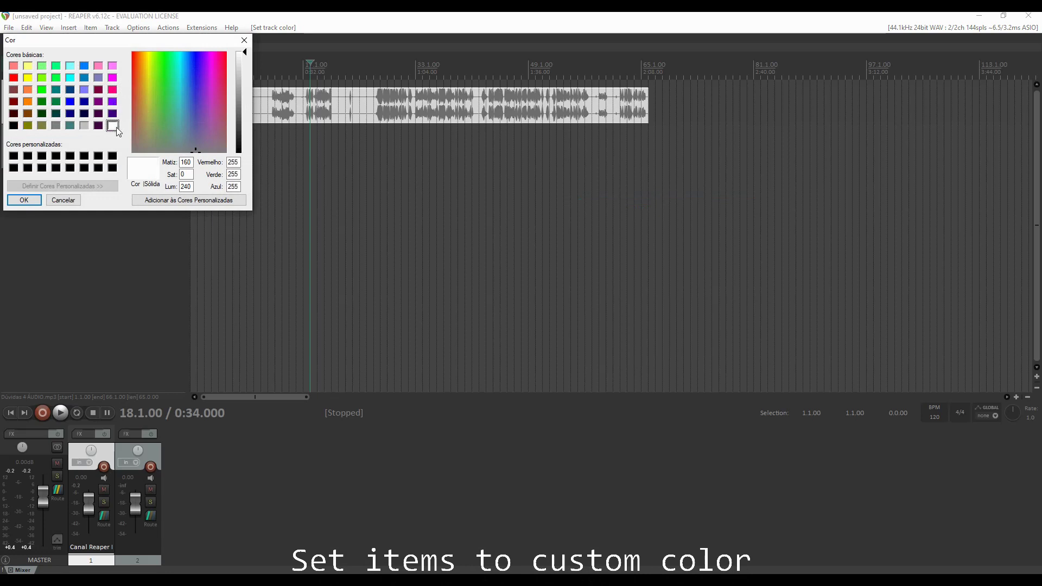
{"action": "left_click", "coordinate": [34, 201]}
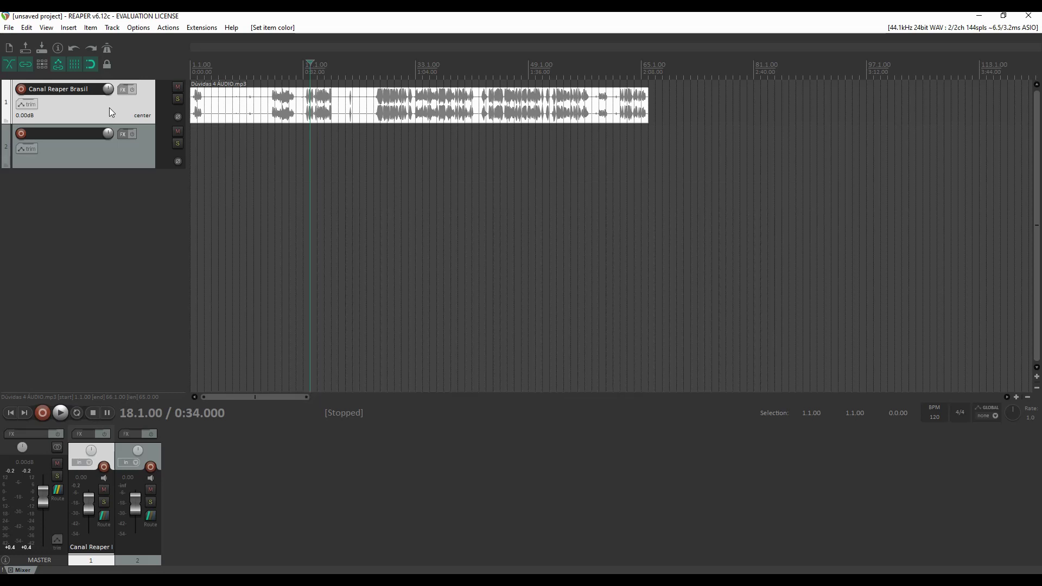
Step: Arm track 2 for recording and record a short test take of a few seconds
{"action": "left_click", "coordinate": [122, 151]}
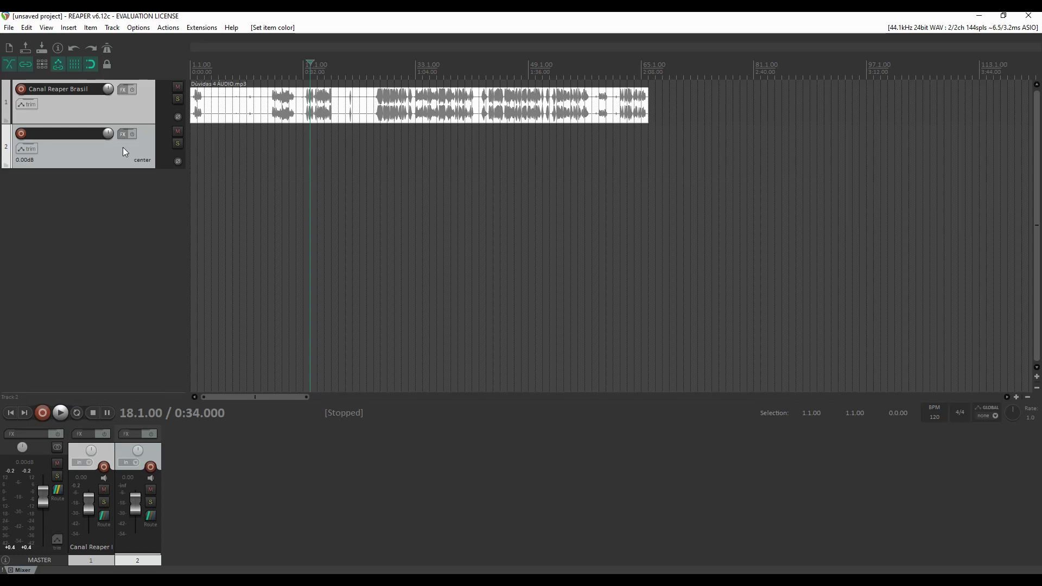
{"action": "left_click", "coordinate": [21, 132]}
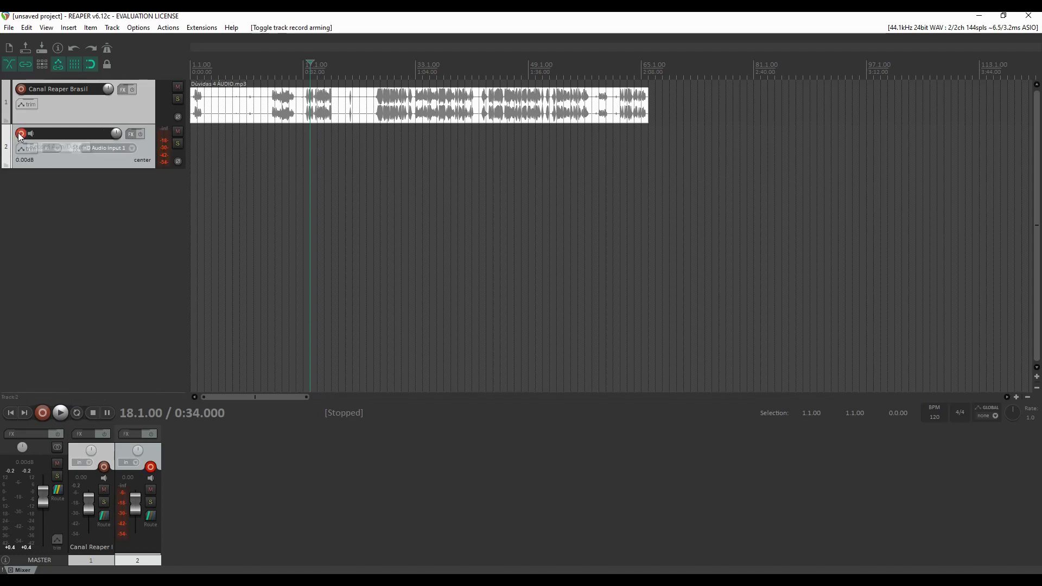
{"action": "left_click", "coordinate": [44, 415]}
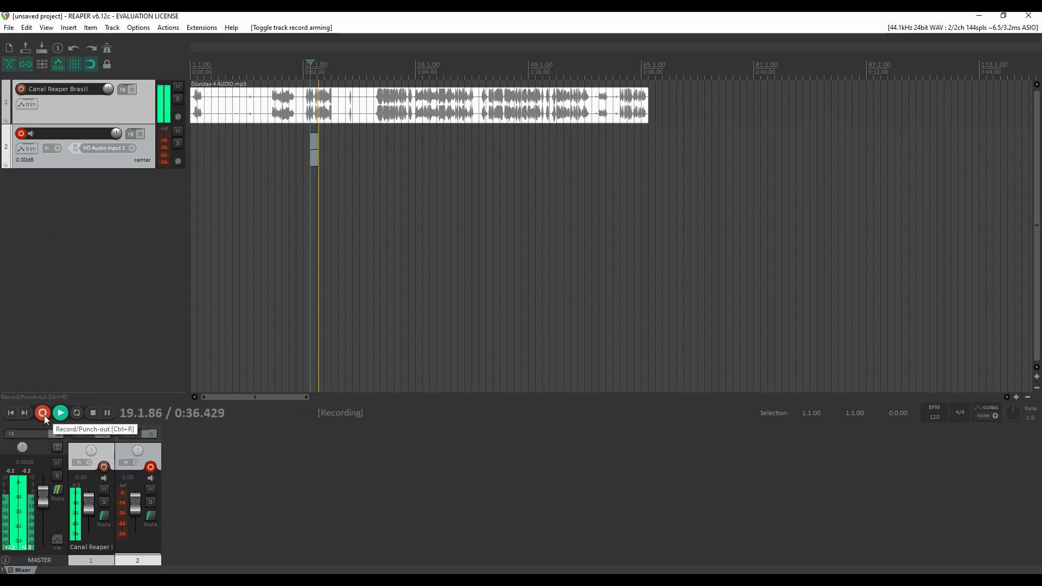
{"action": "left_click", "coordinate": [44, 415]}
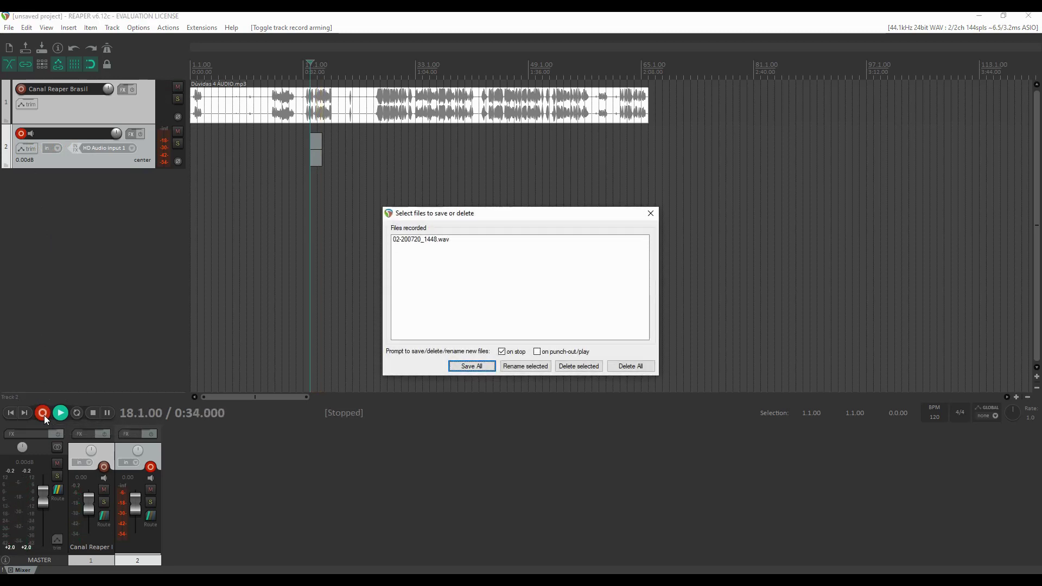
Step: Turn off the on-stop prompt for saving or deleting new files and delete all recorded files
{"action": "left_click", "coordinate": [501, 351]}
{"action": "left_click", "coordinate": [630, 366]}
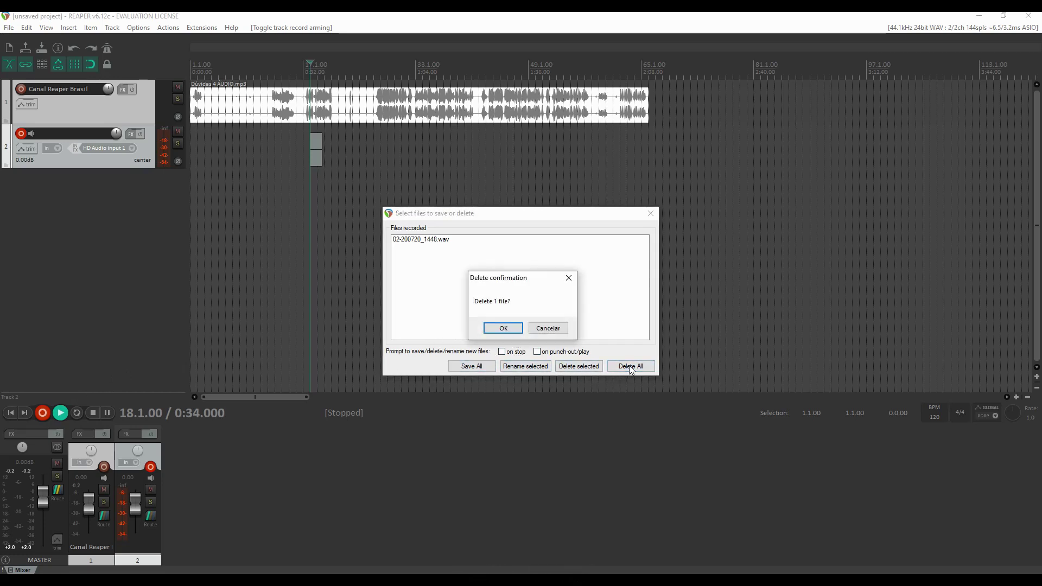
{"action": "left_click", "coordinate": [517, 329]}
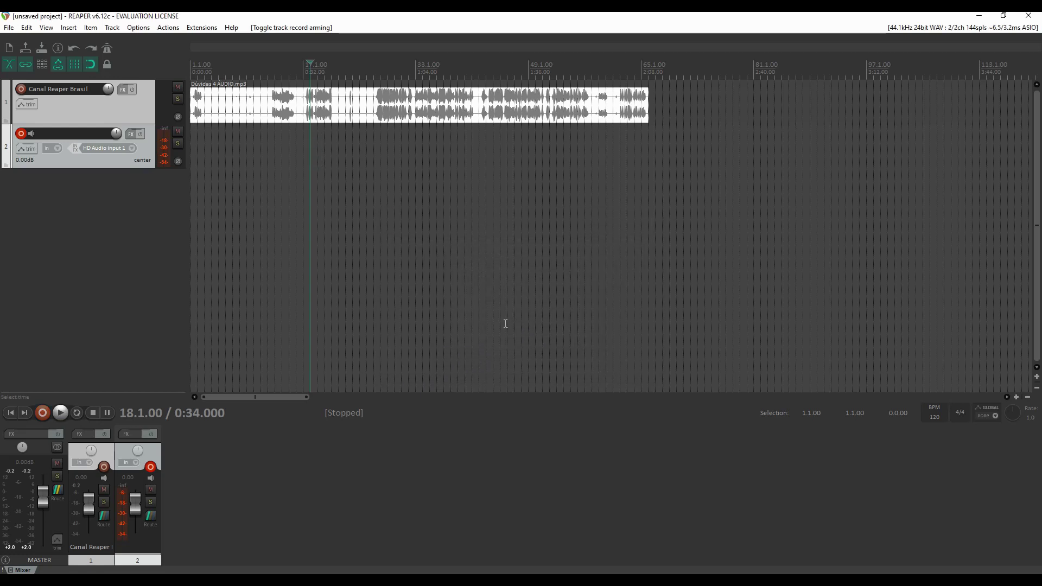
Step: Record another short test take on track 2 and remove the track
{"action": "left_click", "coordinate": [42, 412]}
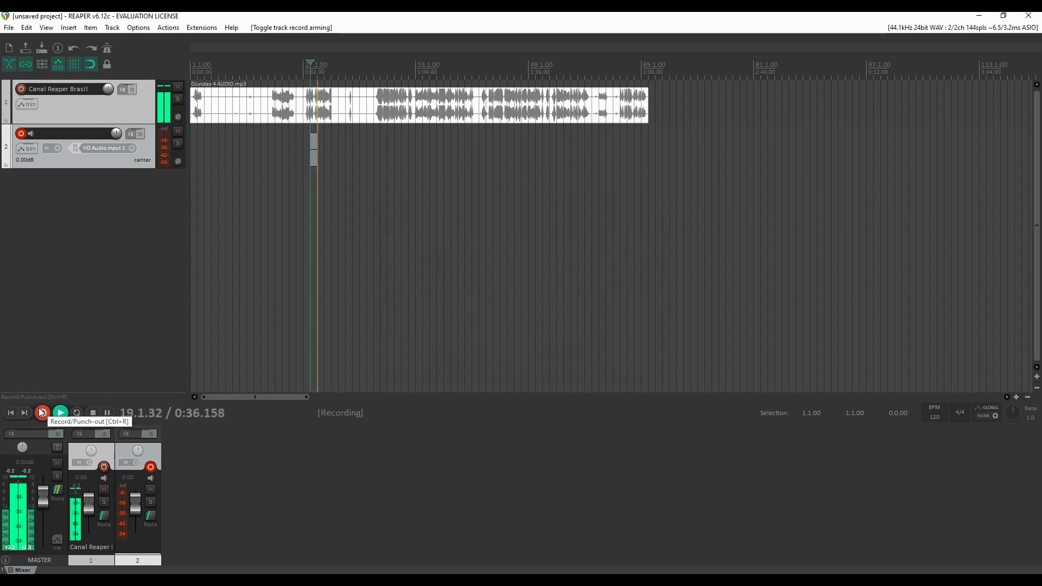
{"action": "left_click", "coordinate": [42, 412]}
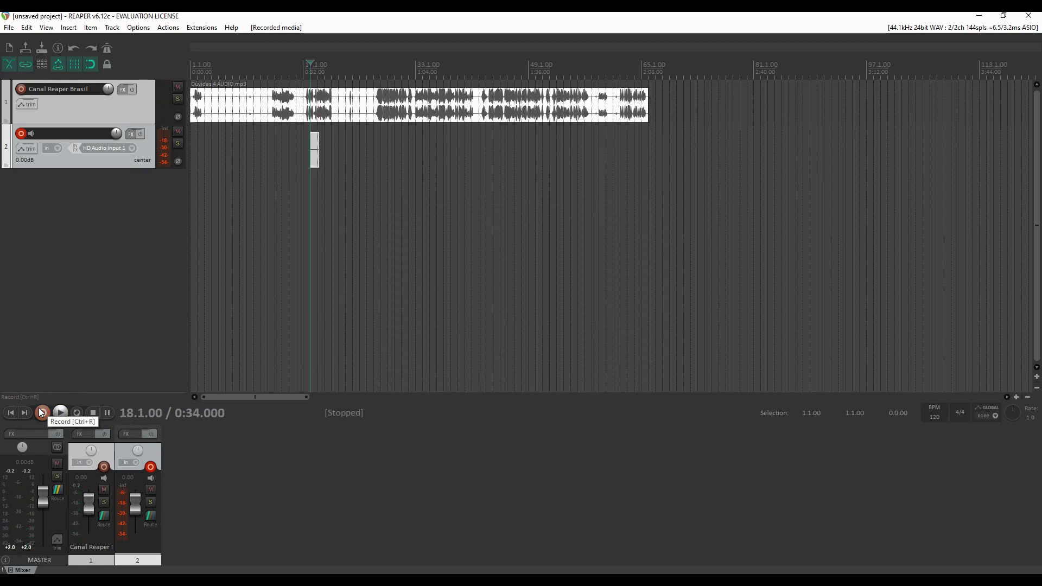
{"action": "key", "text": "Delete"}
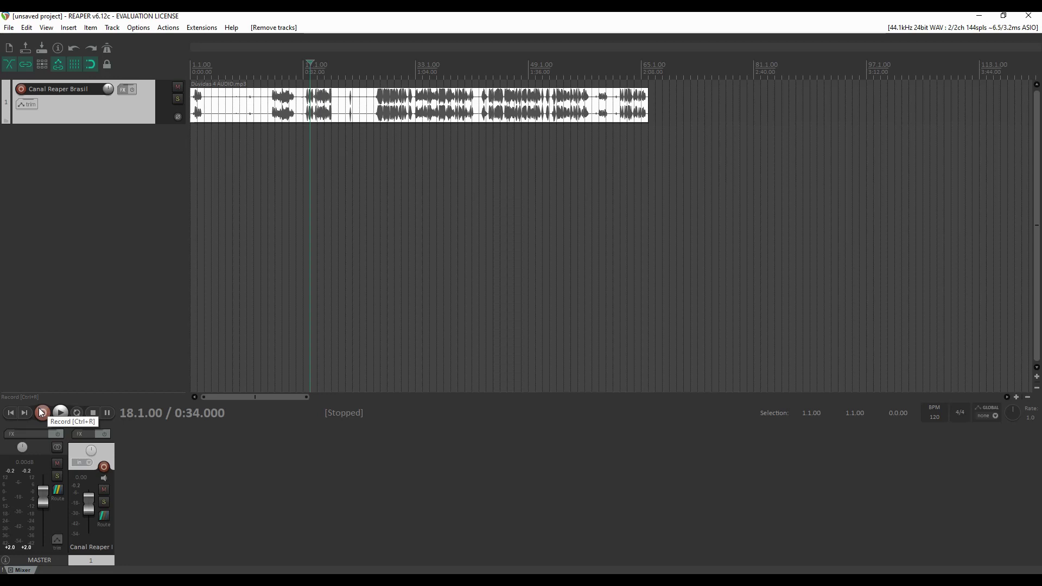
Step: Review the time signature in the project settings, cancel the dialog, and set the project's time signature to 3/4 from the transport
{"action": "key", "text": "alt+Return"}
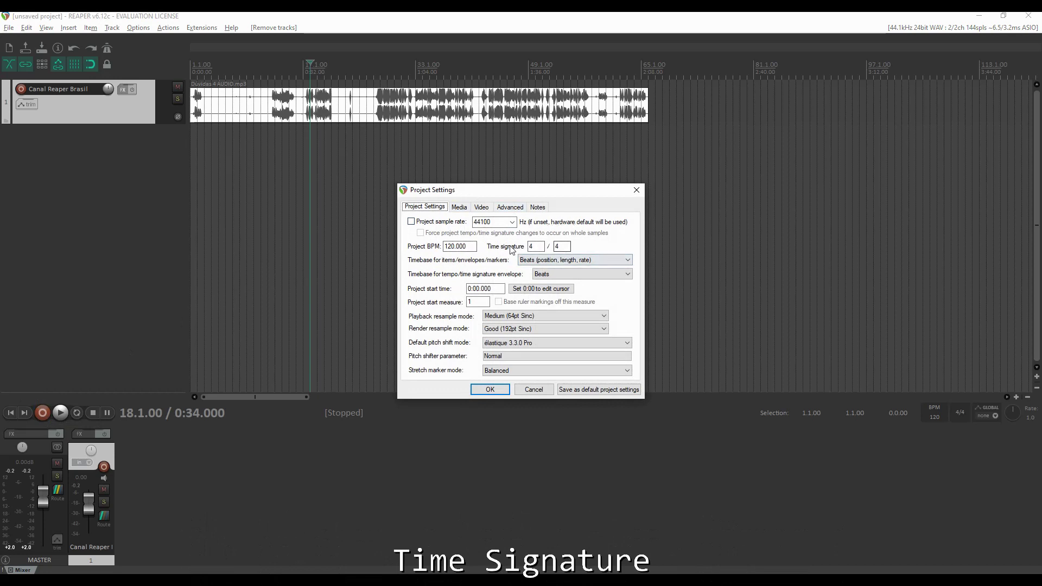
{"action": "left_click", "coordinate": [534, 393]}
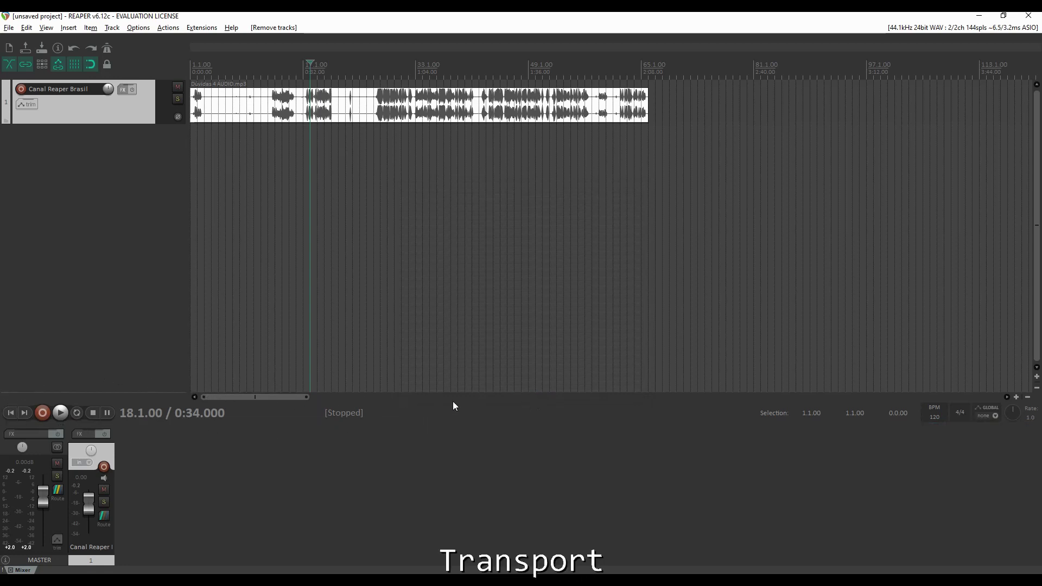
{"action": "left_click", "coordinate": [958, 415]}
{"action": "left_click", "coordinate": [958, 416]}
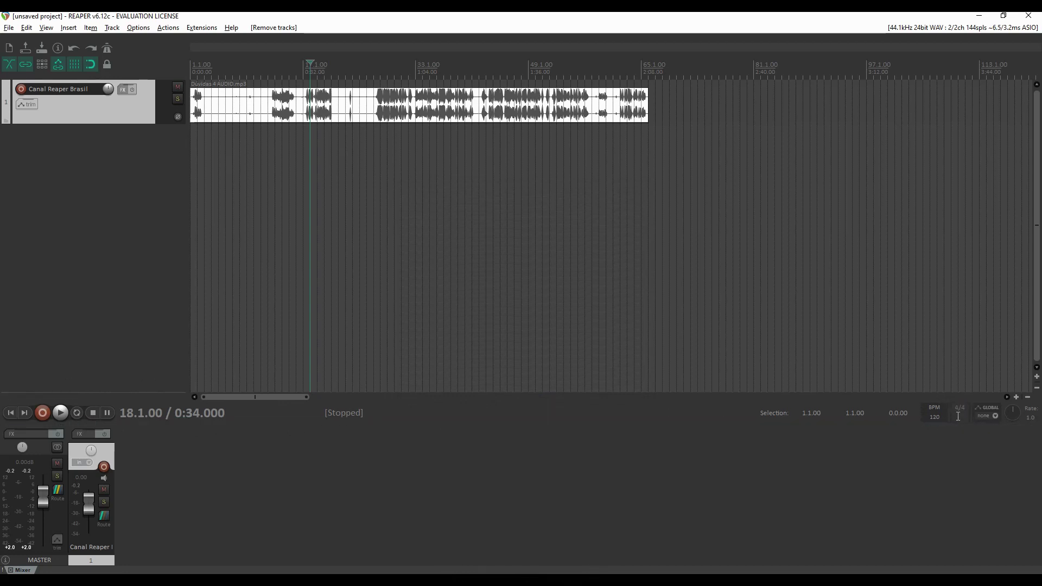
{"action": "type", "text": "3"}
{"action": "key", "text": "Return"}
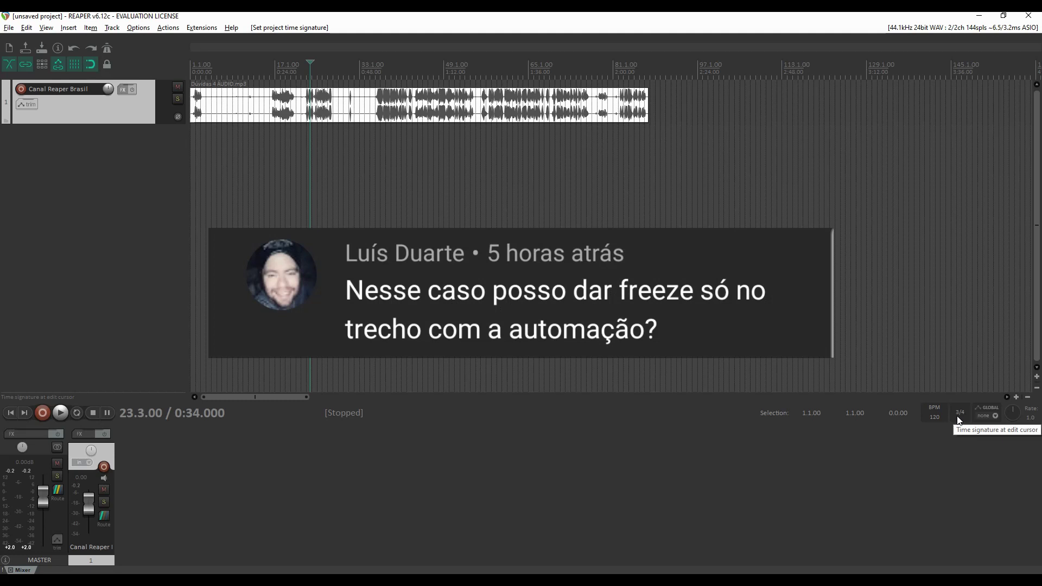
Step: Split the audio item at 36.1.00 and 44.1.00 to isolate a middle section
{"action": "left_click", "coordinate": [374, 104]}
{"action": "key", "text": "s"}
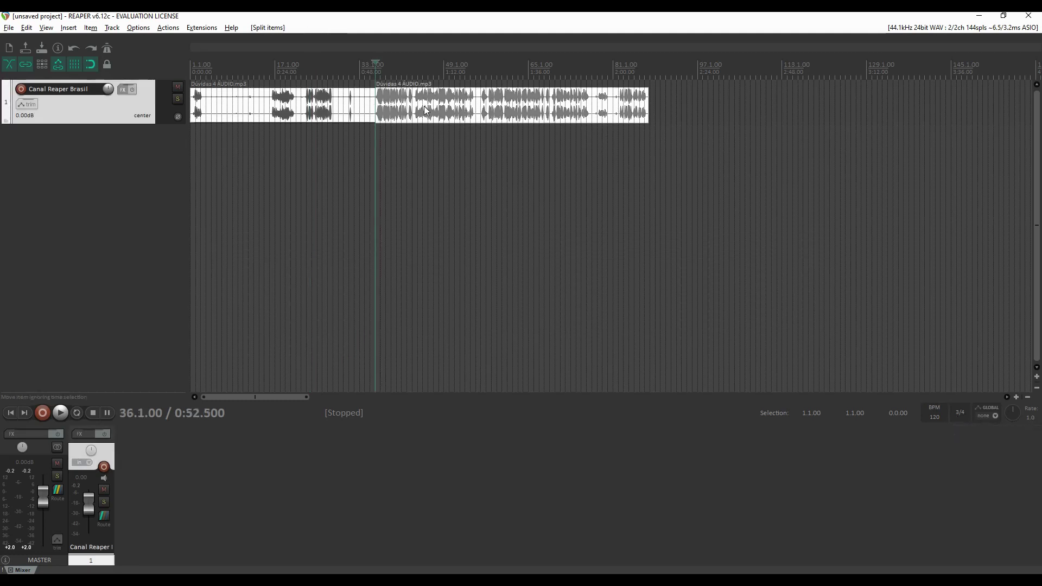
{"action": "left_click", "coordinate": [417, 108]}
{"action": "key", "text": "s"}
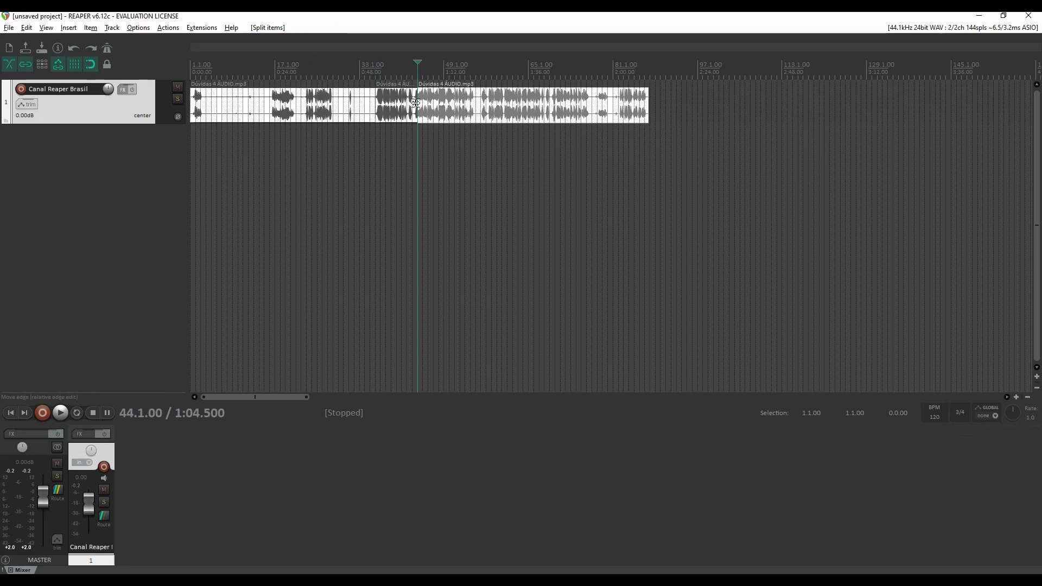
Step: Add the JS: Distortion effect to the middle audio item only and close its effects window
{"action": "scroll", "coordinate": [416, 103], "scroll_direction": "up", "scroll_amount": 5}
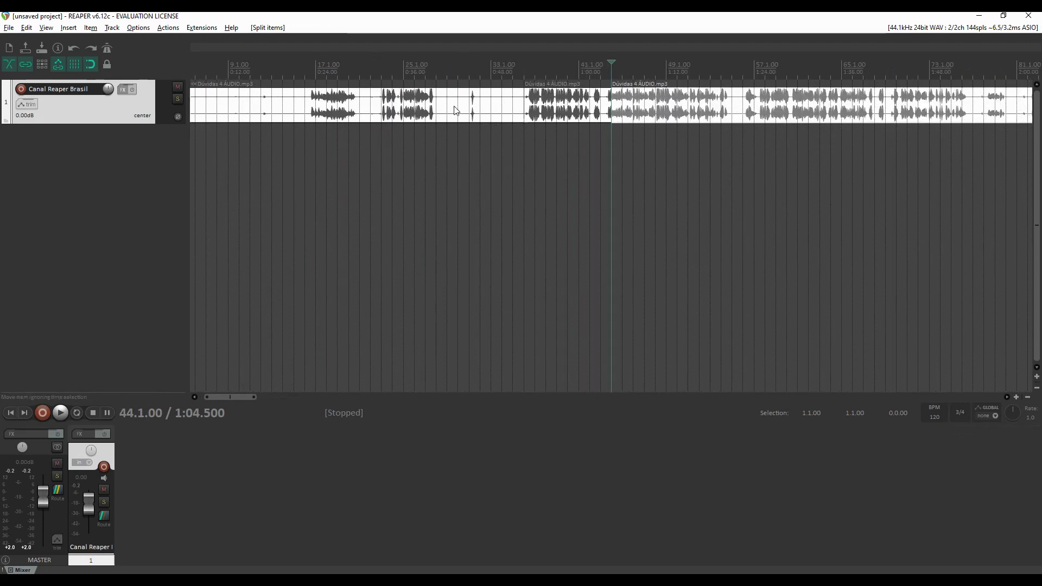
{"action": "left_click", "coordinate": [577, 114]}
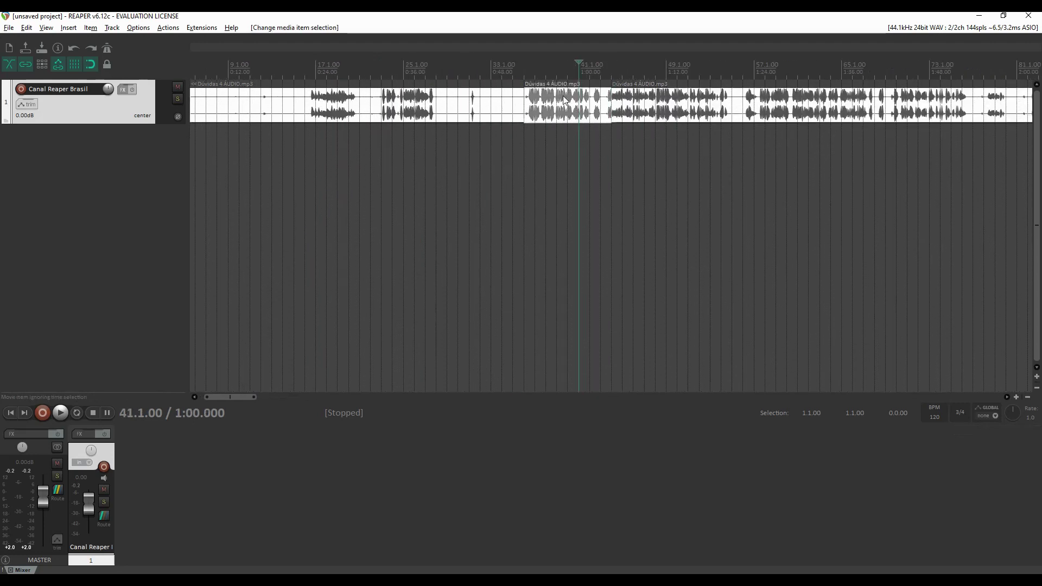
{"action": "left_click", "coordinate": [565, 109]}
{"action": "left_click", "coordinate": [556, 109]}
{"action": "key", "text": "shift+e"}
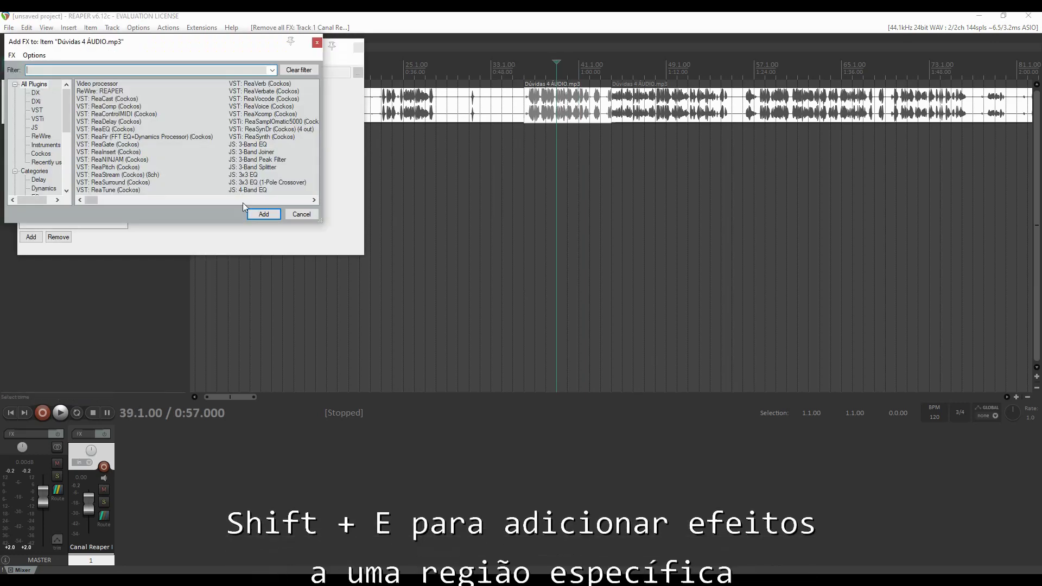
{"action": "type", "text": "dist"}
{"action": "left_click", "coordinate": [98, 85]}
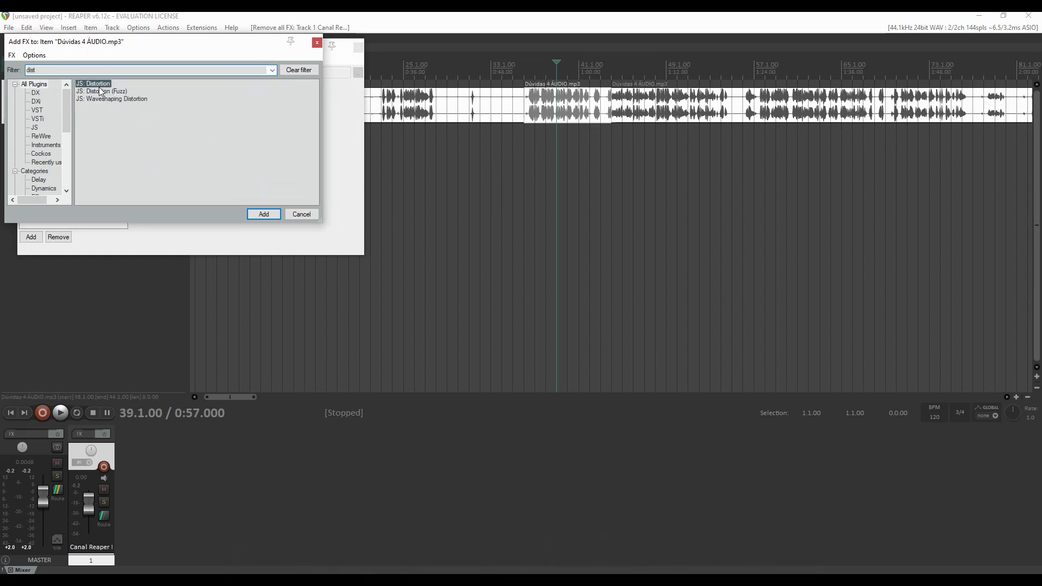
{"action": "left_click", "coordinate": [273, 215]}
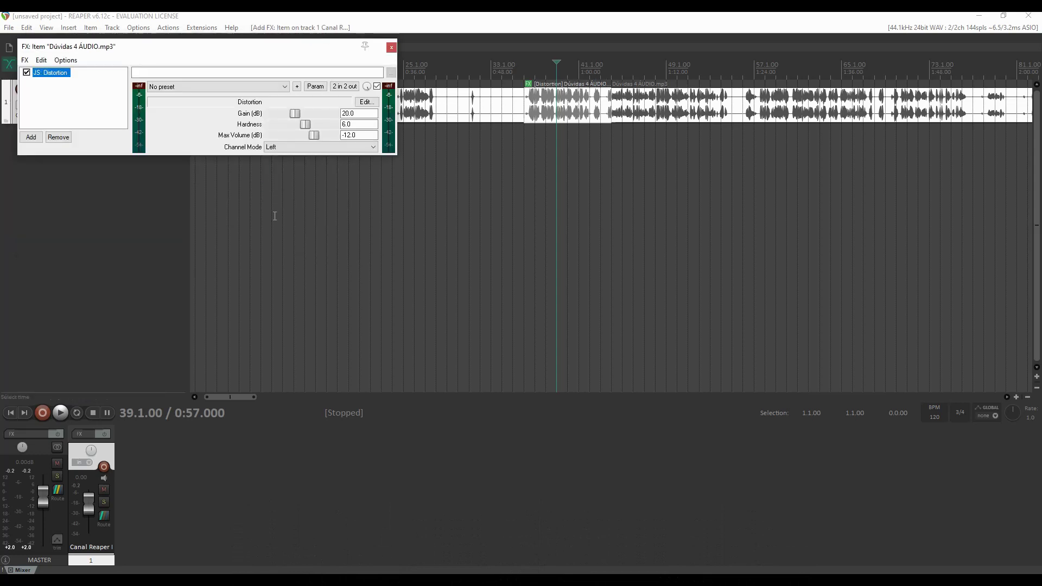
{"action": "left_click", "coordinate": [391, 47]}
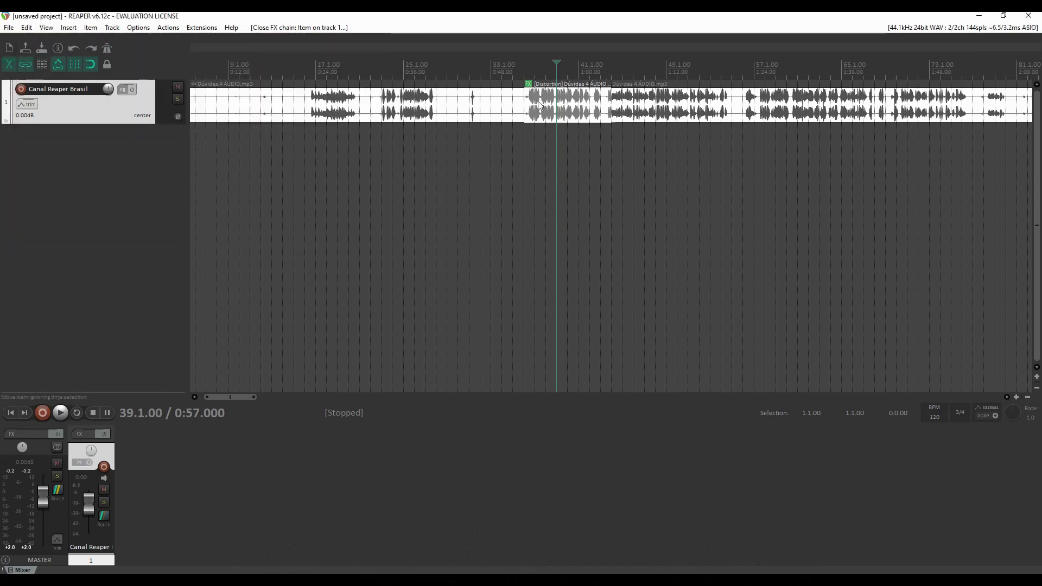
Step: Apply the track/take FX to the distorted middle item as a new take
{"action": "left_click", "coordinate": [579, 113]}
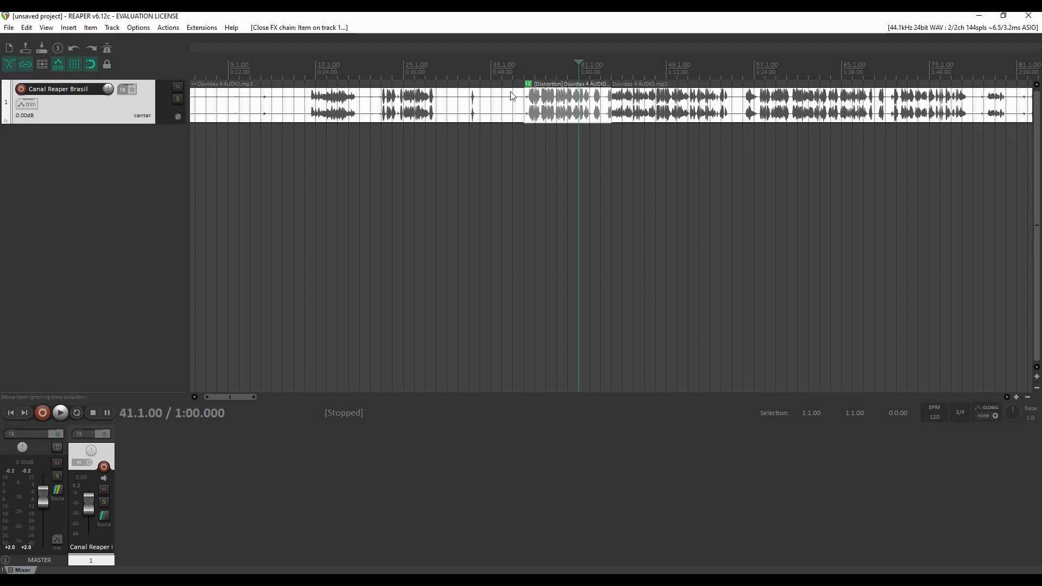
{"action": "left_click", "coordinate": [562, 112]}
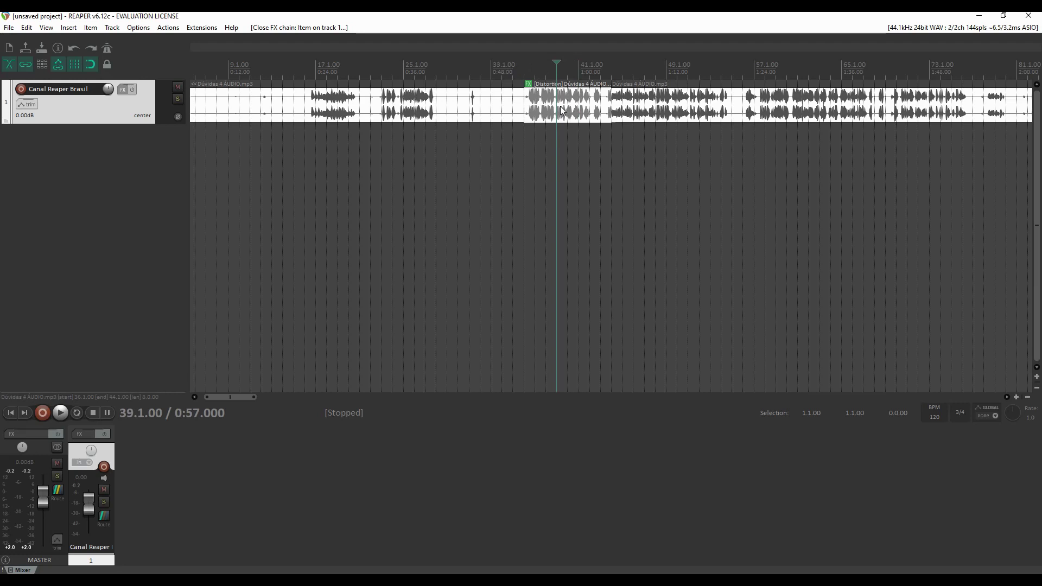
{"action": "right_click", "coordinate": [561, 111]}
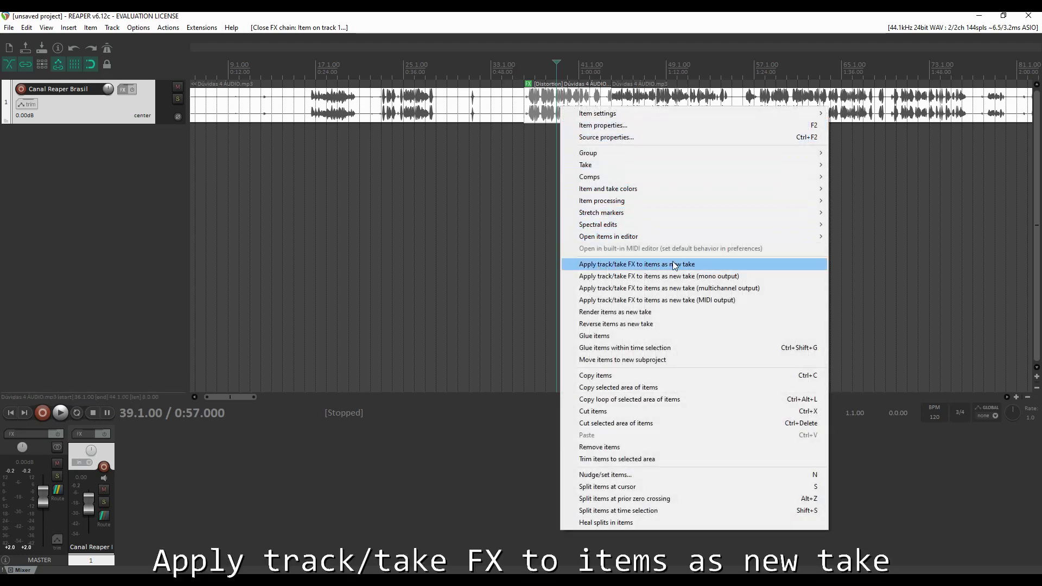
{"action": "left_click", "coordinate": [643, 264]}
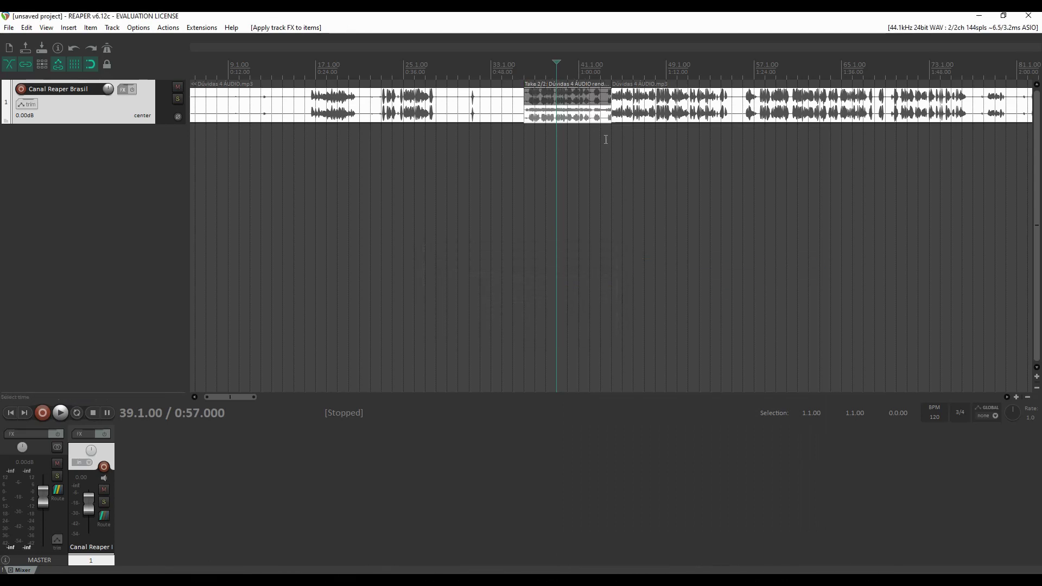
{"action": "left_click", "coordinate": [580, 115]}
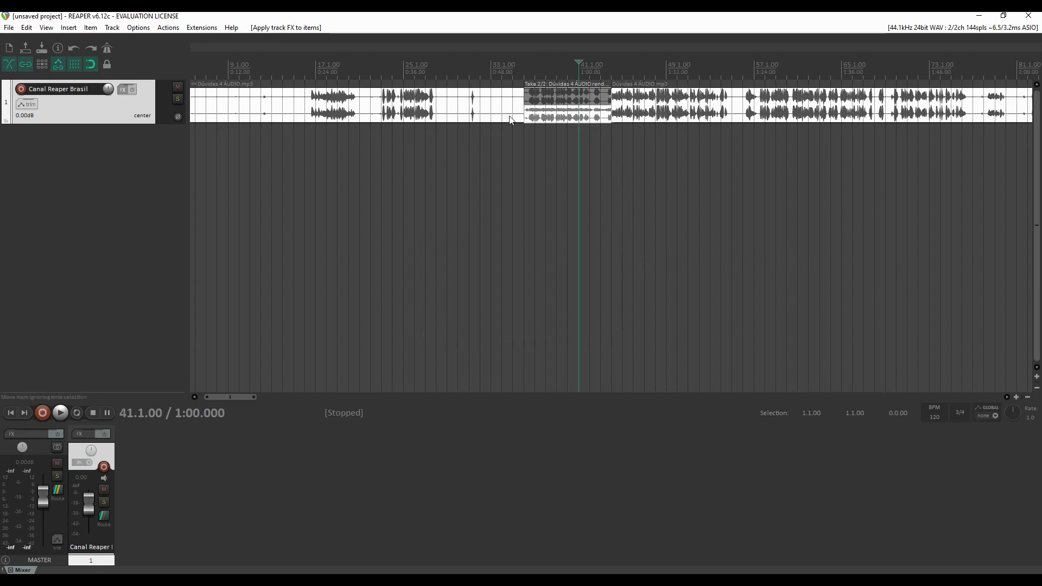
Step: Switch the middle item's active take to the original audio and back to the rendered take with the applied effect
{"action": "left_click", "coordinate": [567, 116]}
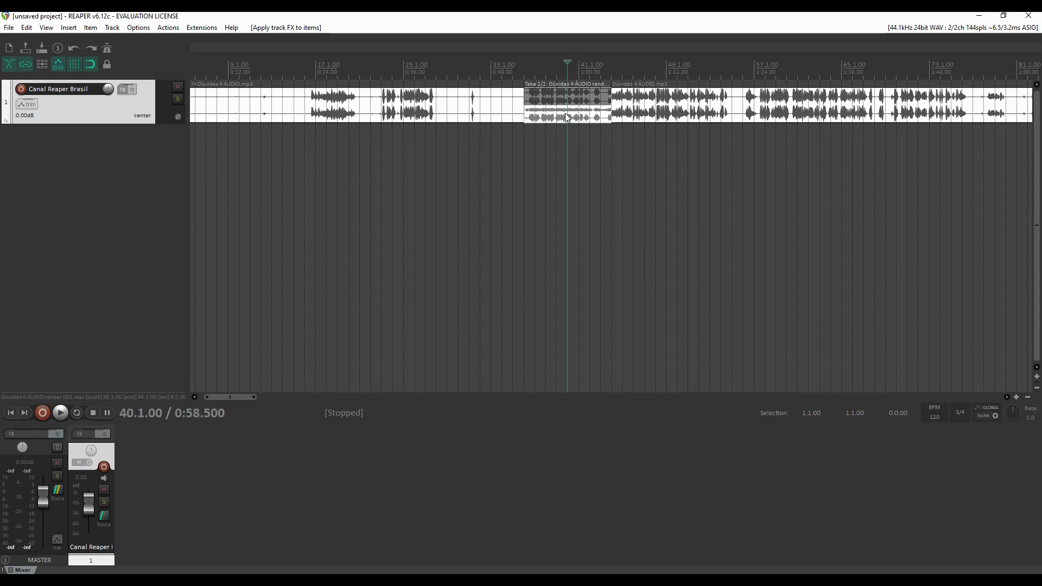
{"action": "left_click", "coordinate": [557, 100]}
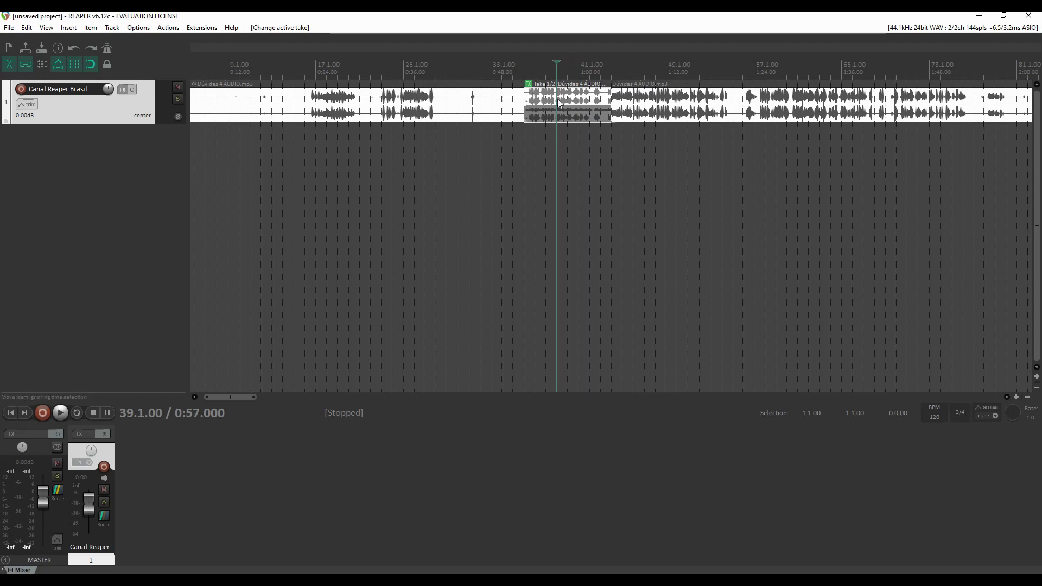
{"action": "left_click", "coordinate": [541, 116]}
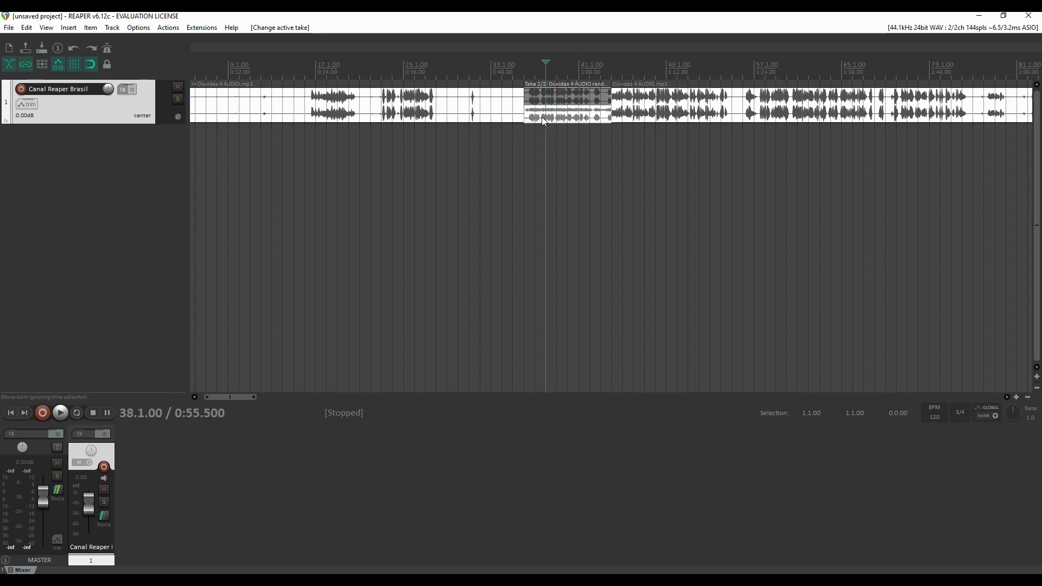
{"action": "left_click", "coordinate": [558, 116]}
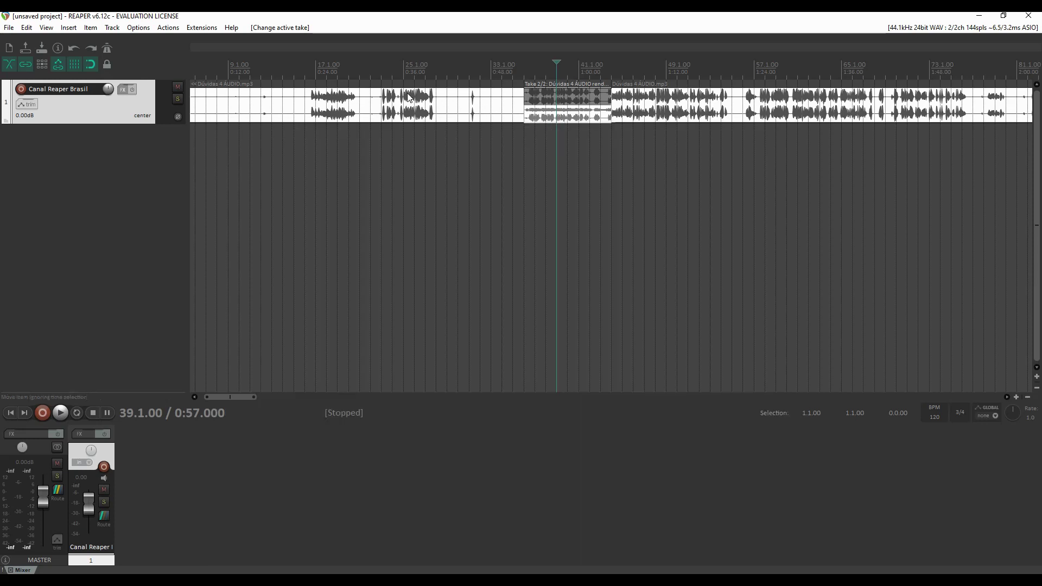
Step: Render the Canal Reaper Brasil track to a stereo stem track, muting the original
{"action": "left_click", "coordinate": [380, 100]}
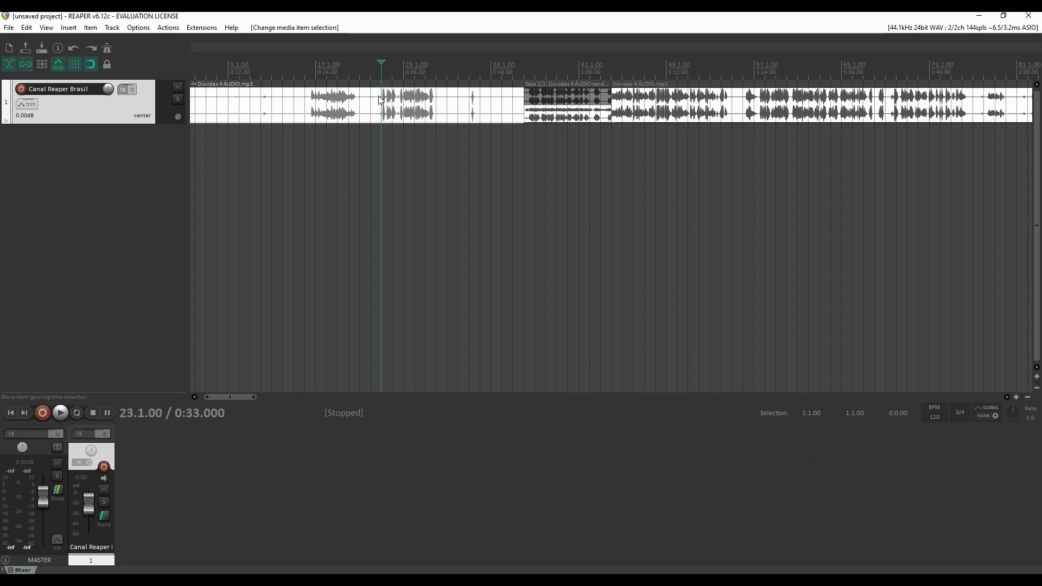
{"action": "right_click", "coordinate": [114, 103]}
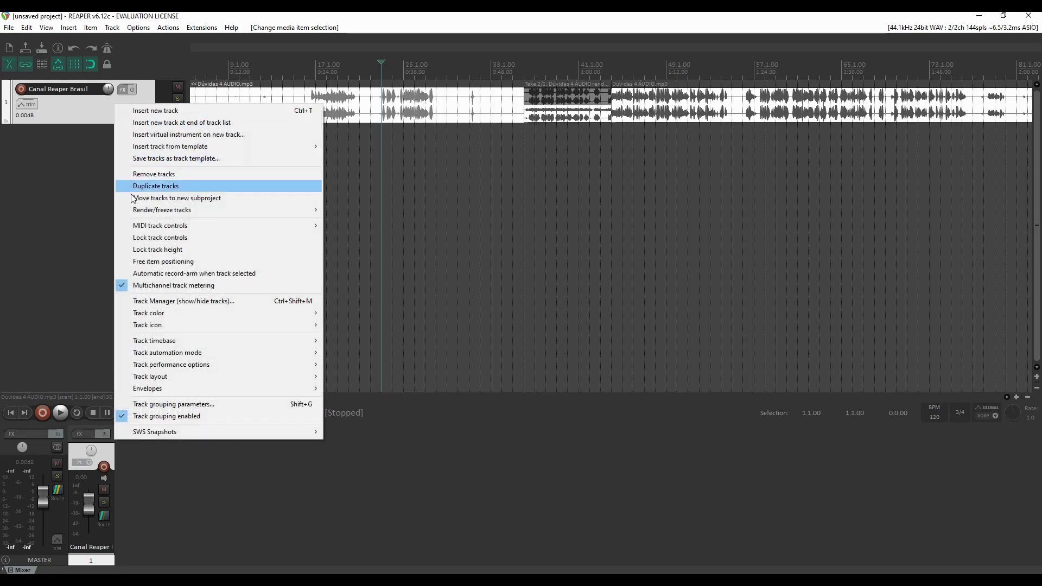
{"action": "mouse_move", "coordinate": [241, 214]}
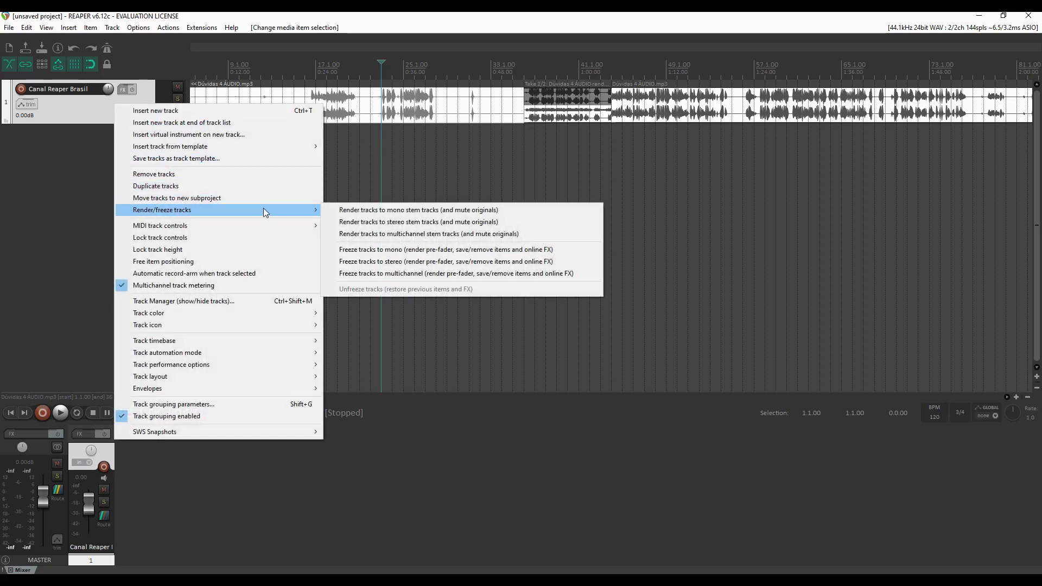
{"action": "left_click", "coordinate": [420, 223]}
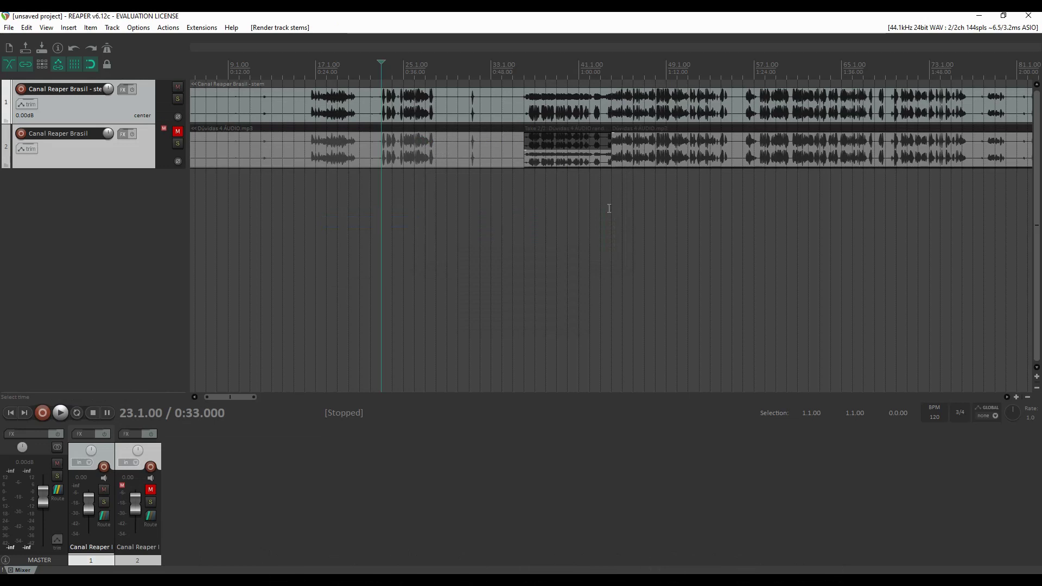
Step: Check the bit depth in the rendered stem item's WAV file info, cancel its item properties, and delete the item
{"action": "left_click", "coordinate": [457, 109]}
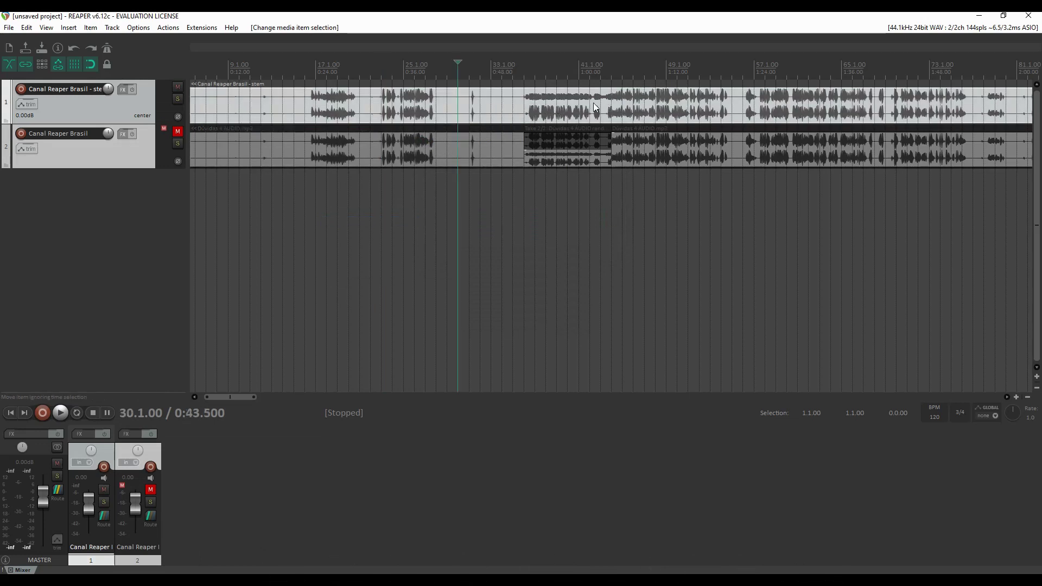
{"action": "left_click", "coordinate": [446, 107]}
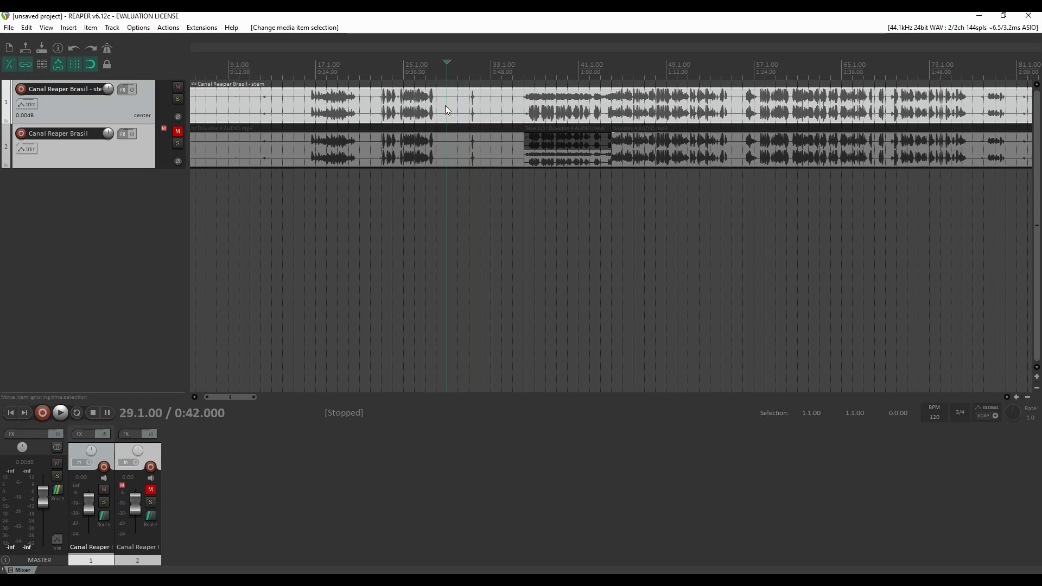
{"action": "right_click", "coordinate": [446, 108]}
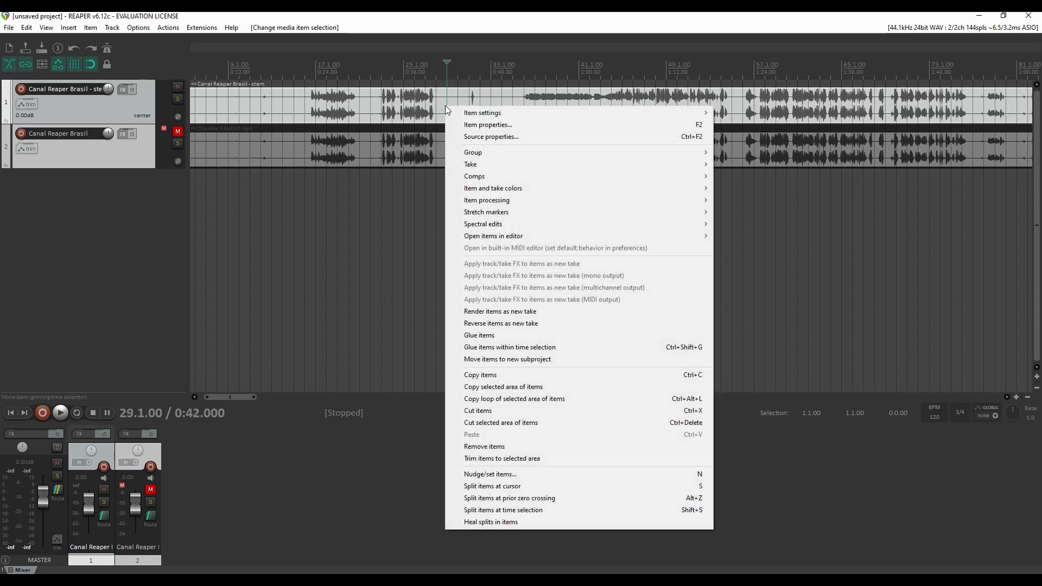
{"action": "left_click", "coordinate": [541, 126]}
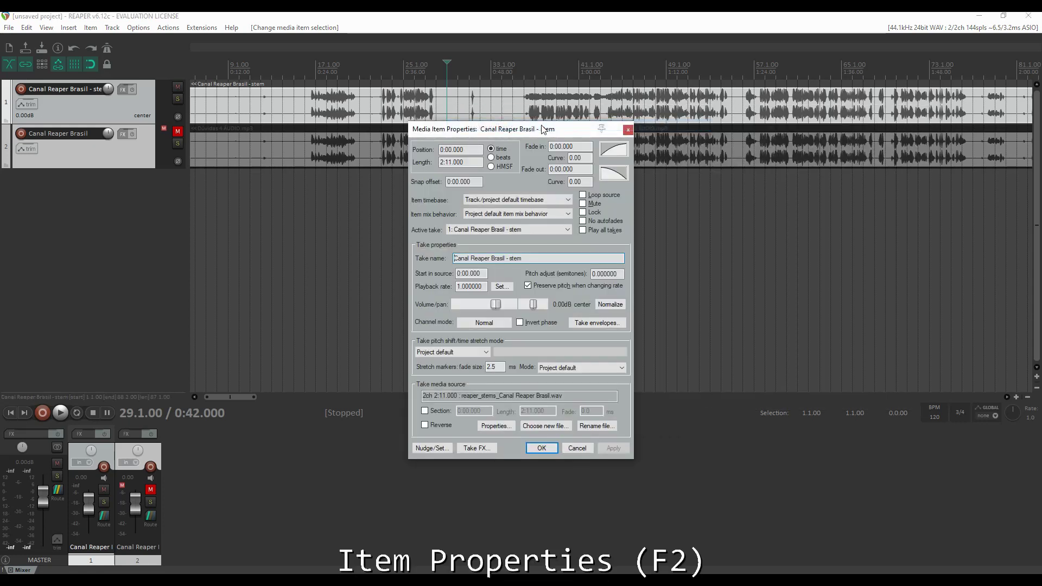
{"action": "left_click", "coordinate": [495, 426]}
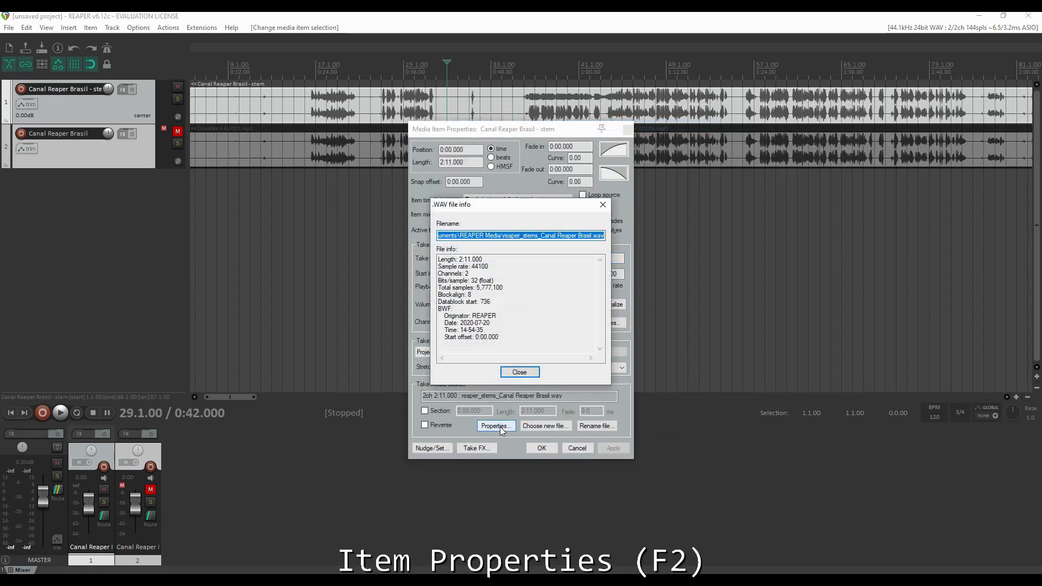
{"action": "left_click", "coordinate": [472, 281]}
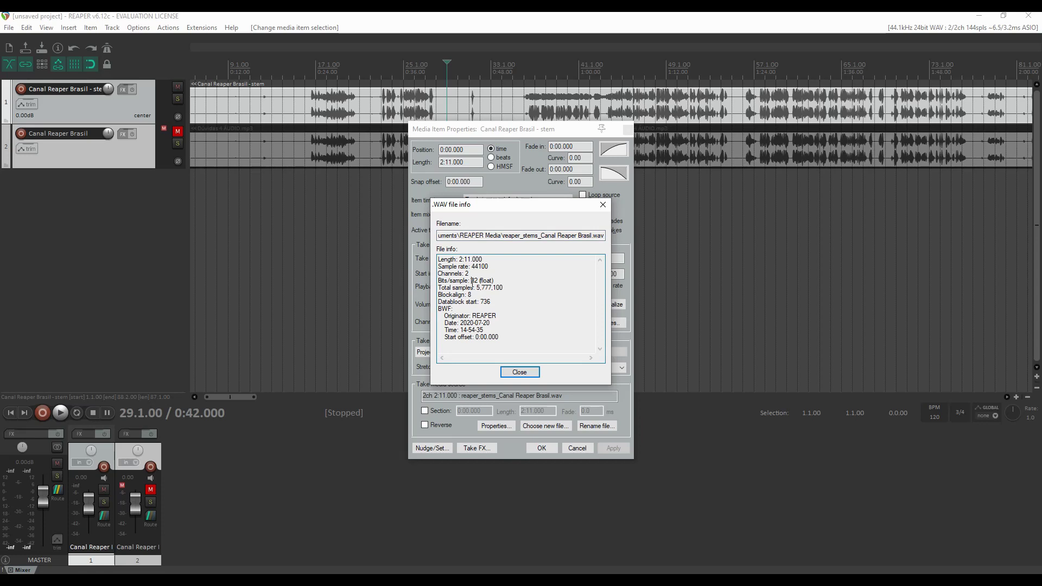
{"action": "left_click", "coordinate": [518, 372]}
{"action": "left_click", "coordinate": [576, 448]}
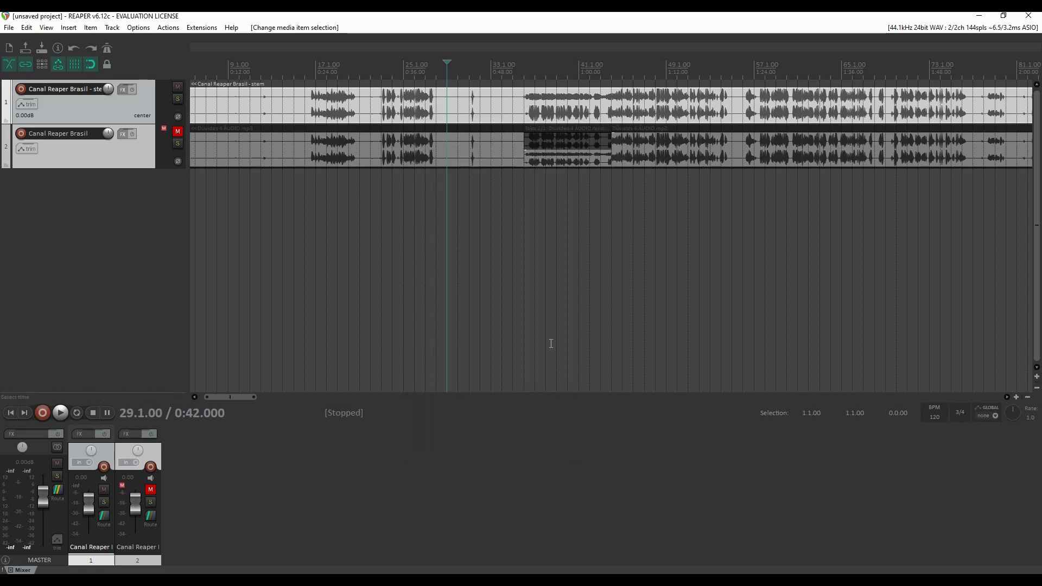
{"action": "key", "text": "Delete"}
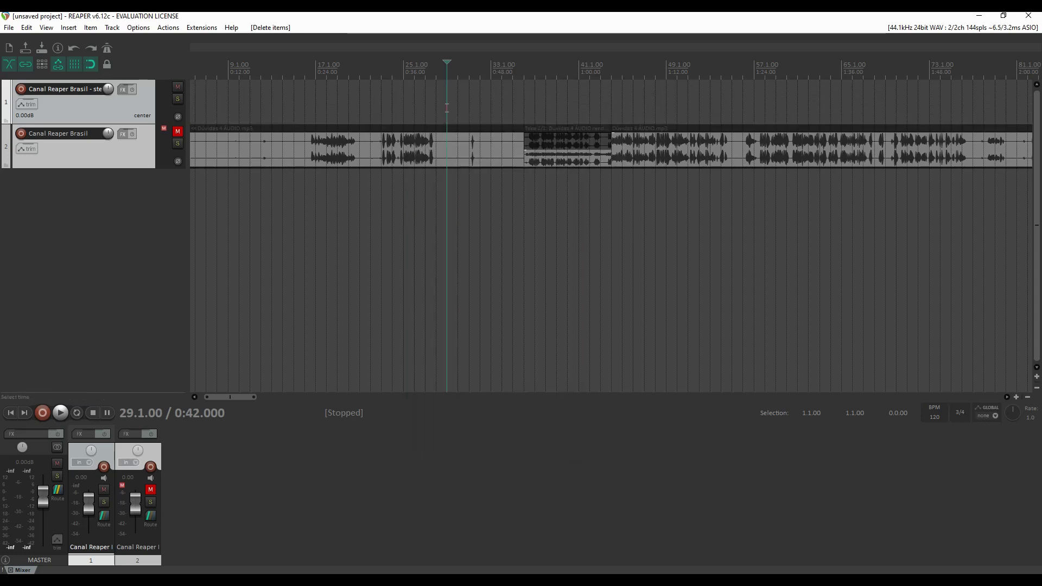
Step: In the project's media settings, set the format for Apply FX, Glue and Freeze to Recording format
{"action": "key", "text": "alt+Return"}
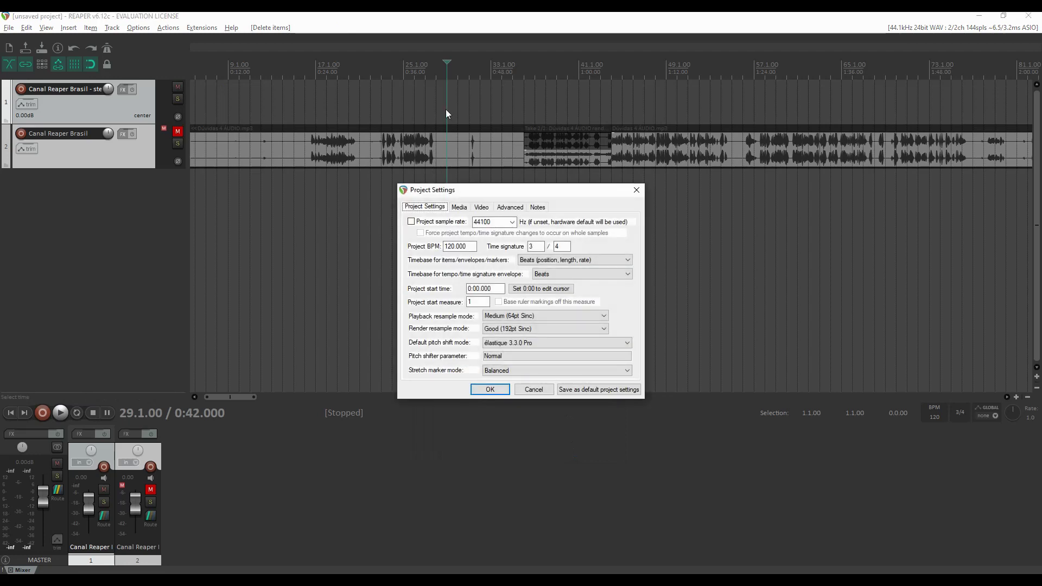
{"action": "left_click", "coordinate": [456, 208]}
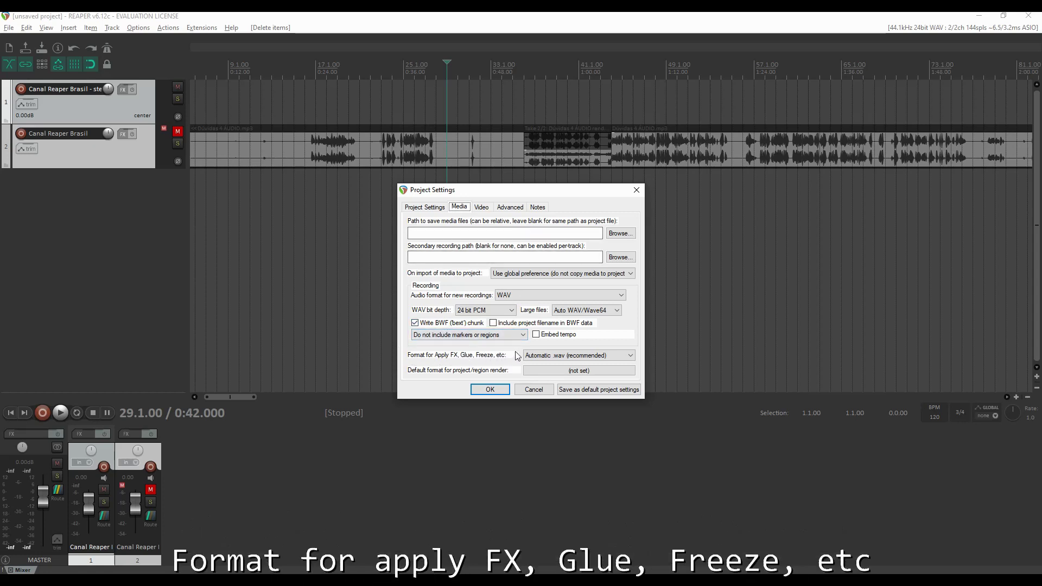
{"action": "left_click", "coordinate": [575, 356]}
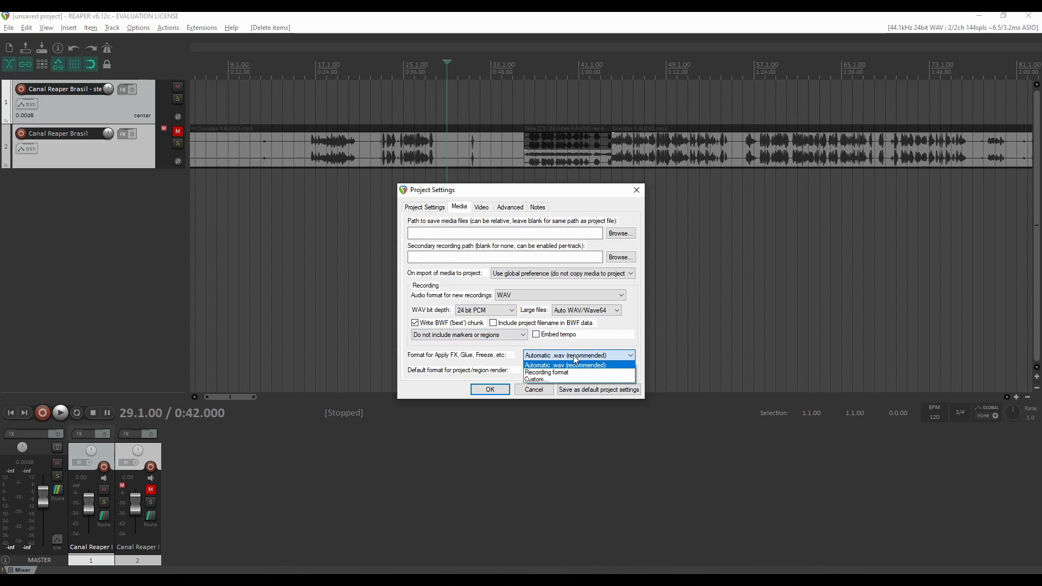
{"action": "left_click", "coordinate": [573, 355]}
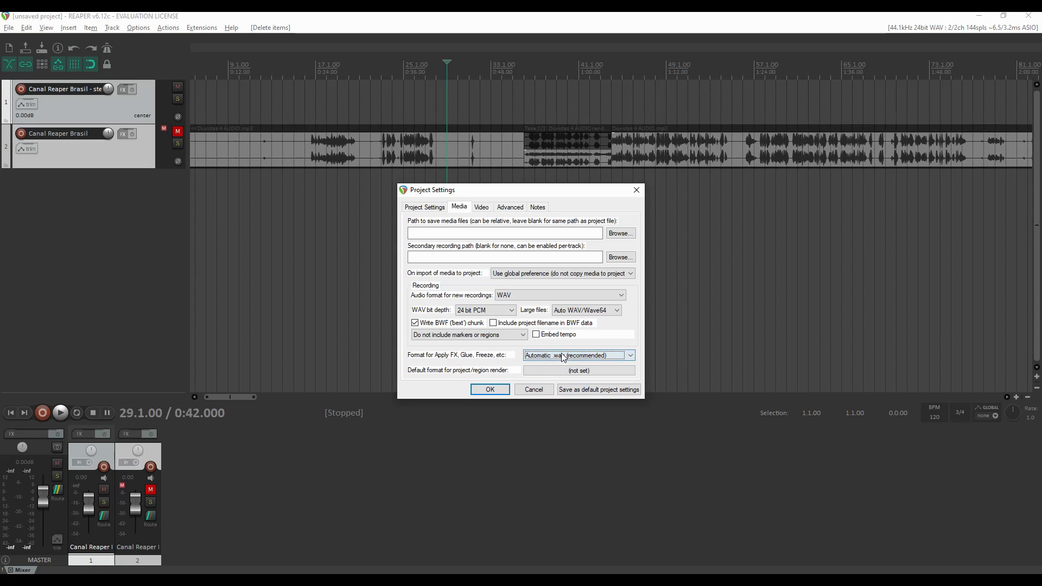
{"action": "left_click", "coordinate": [562, 356]}
{"action": "left_click", "coordinate": [562, 373]}
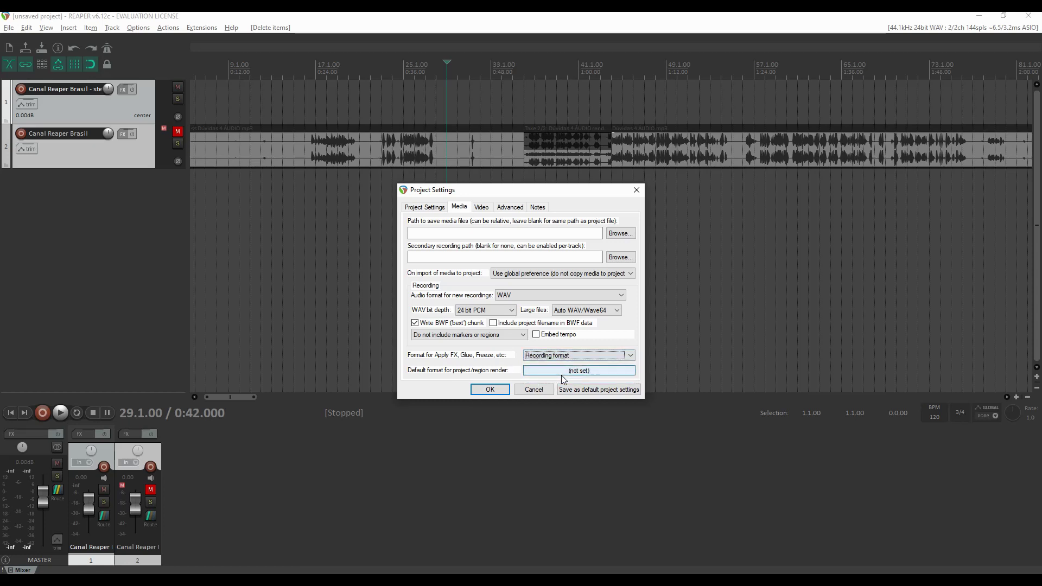
Step: Try the Custom format for Apply FX, Glue and Freeze, view its WAV bit depth options, and cancel the format dialog
{"action": "left_click", "coordinate": [559, 356]}
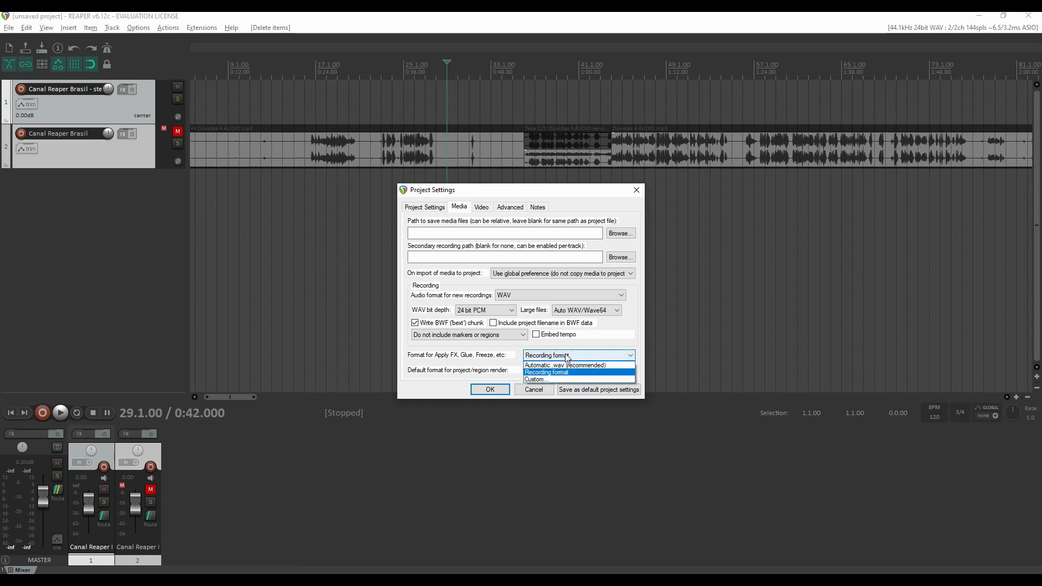
{"action": "left_click", "coordinate": [558, 380]}
{"action": "left_click", "coordinate": [489, 290]}
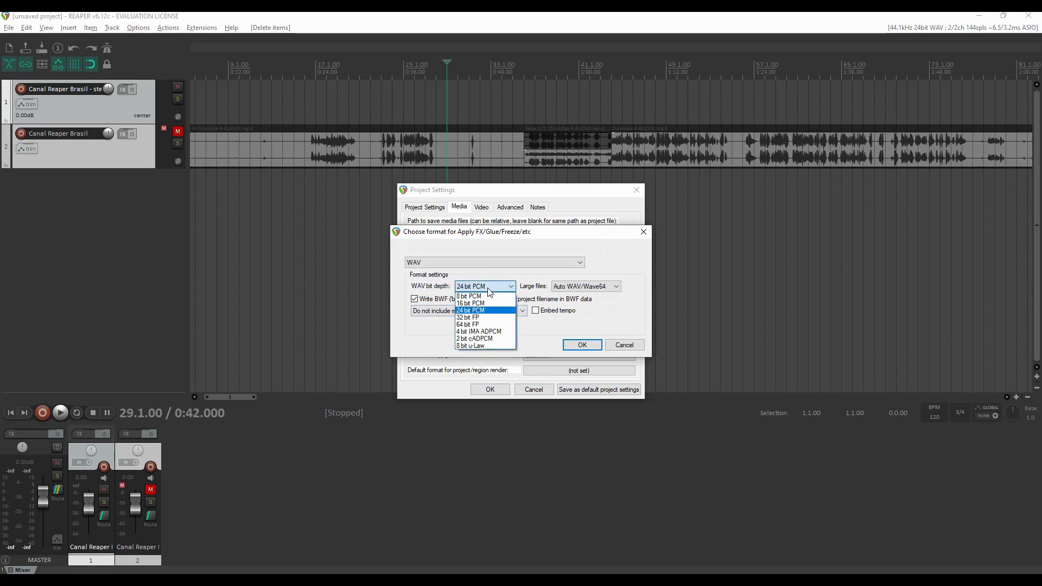
{"action": "left_click", "coordinate": [633, 346]}
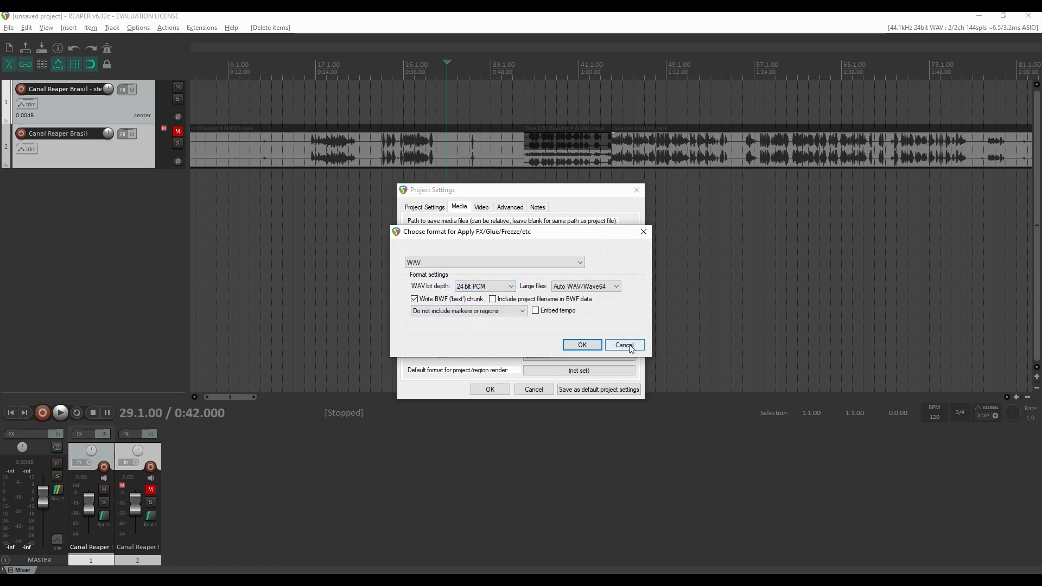
{"action": "left_click", "coordinate": [624, 345]}
Step: Return the Apply FX, Glue and Freeze format to Recording format and apply the project settings
{"action": "left_click", "coordinate": [592, 356]}
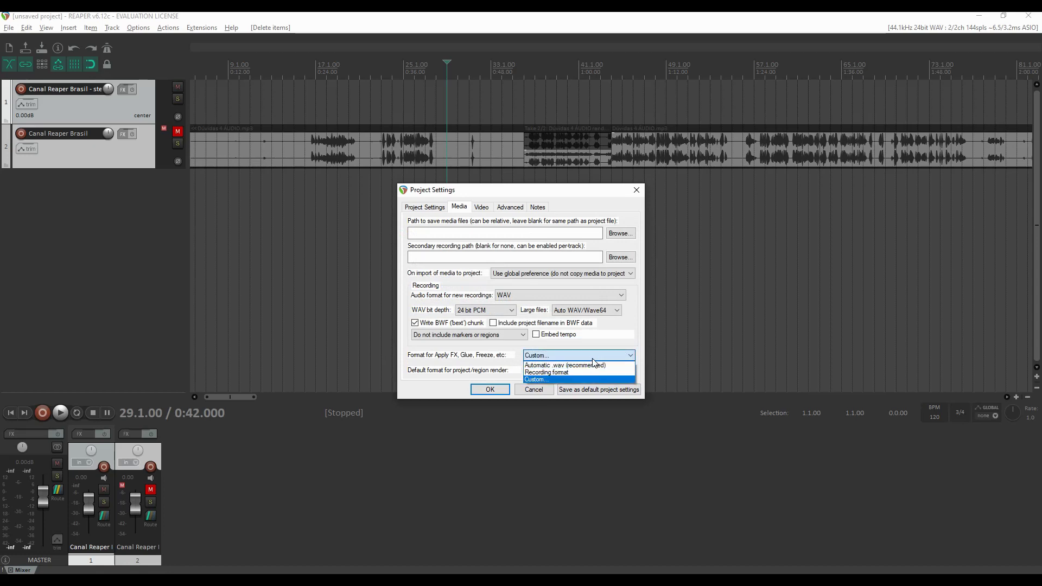
{"action": "left_click", "coordinate": [548, 372]}
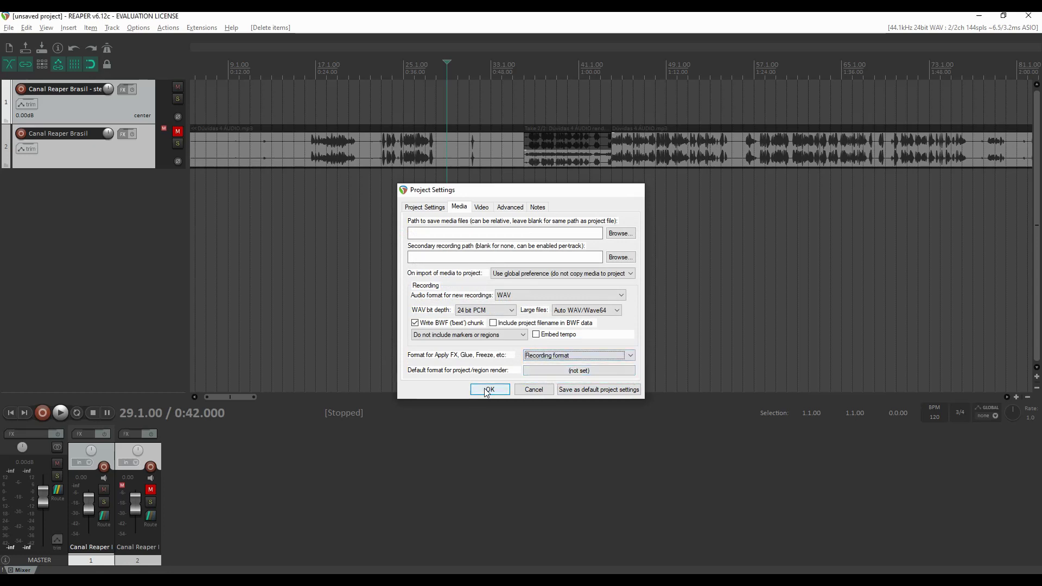
{"action": "left_click", "coordinate": [487, 390]}
Step: Render the muted original Canal Reaper Brasil track to a new stereo stem track with the changed format
{"action": "left_click", "coordinate": [106, 155]}
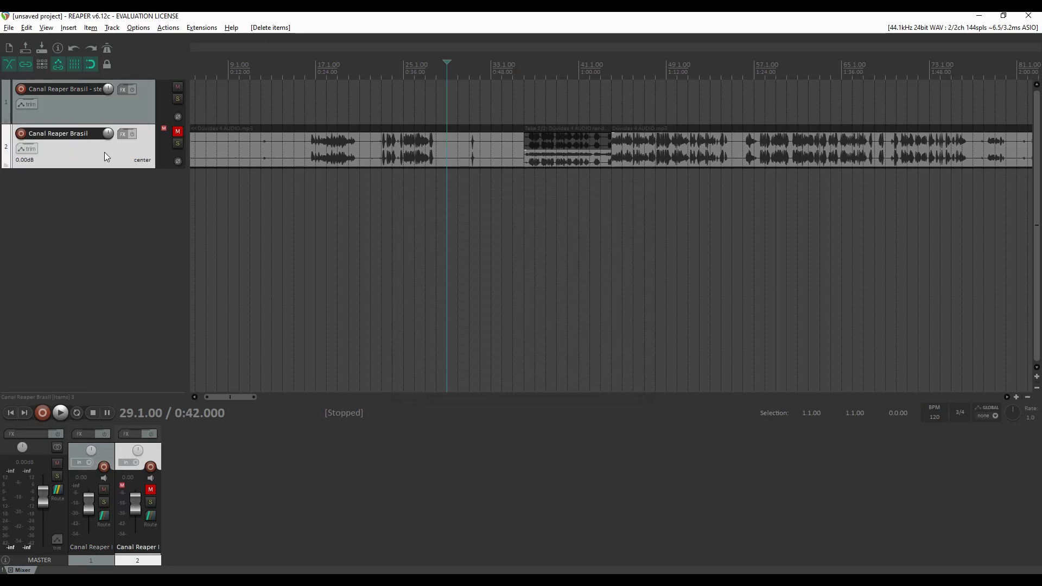
{"action": "right_click", "coordinate": [105, 156]}
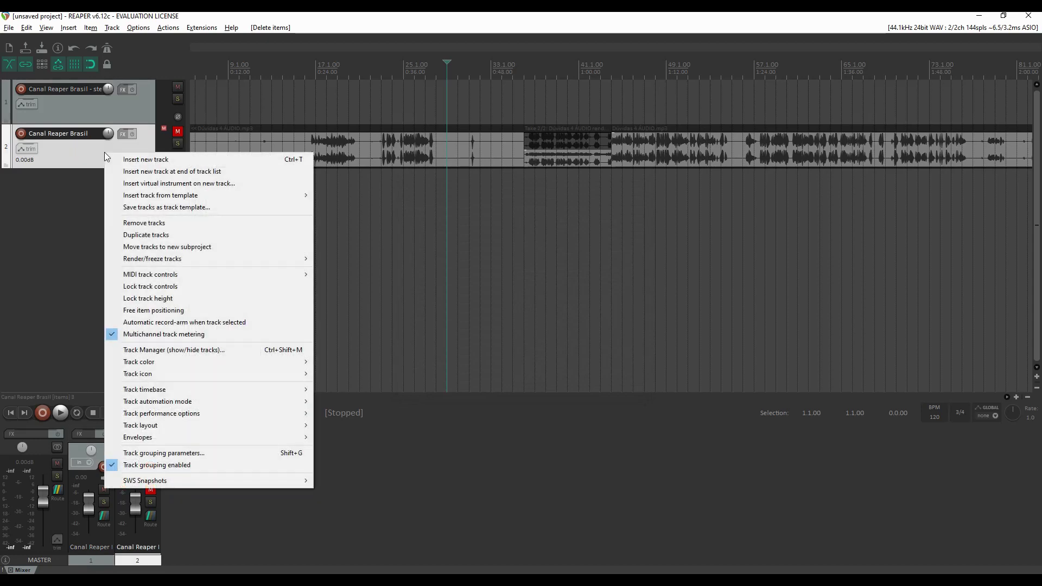
{"action": "mouse_move", "coordinate": [255, 264]}
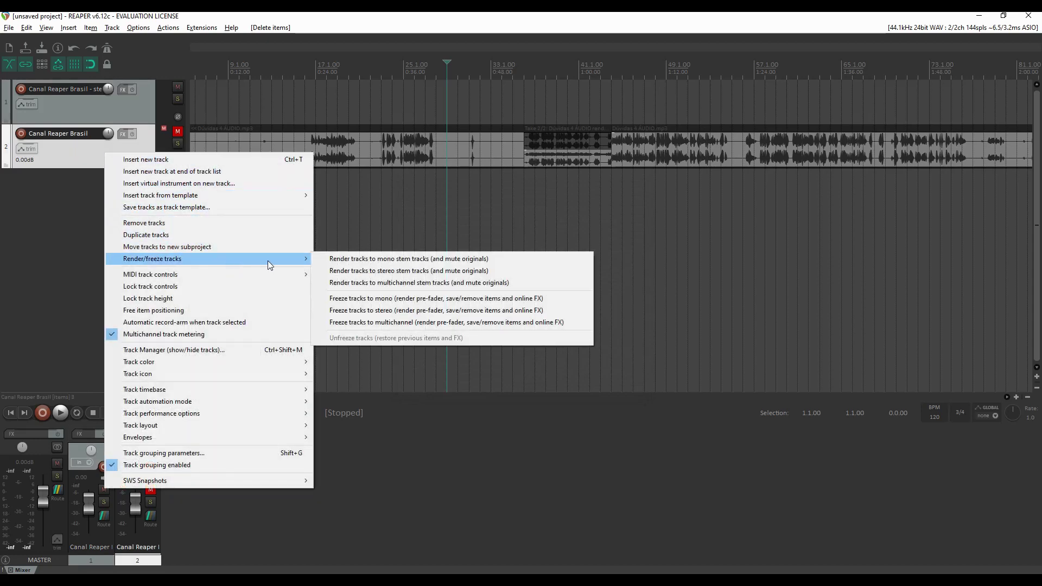
{"action": "left_click", "coordinate": [389, 270]}
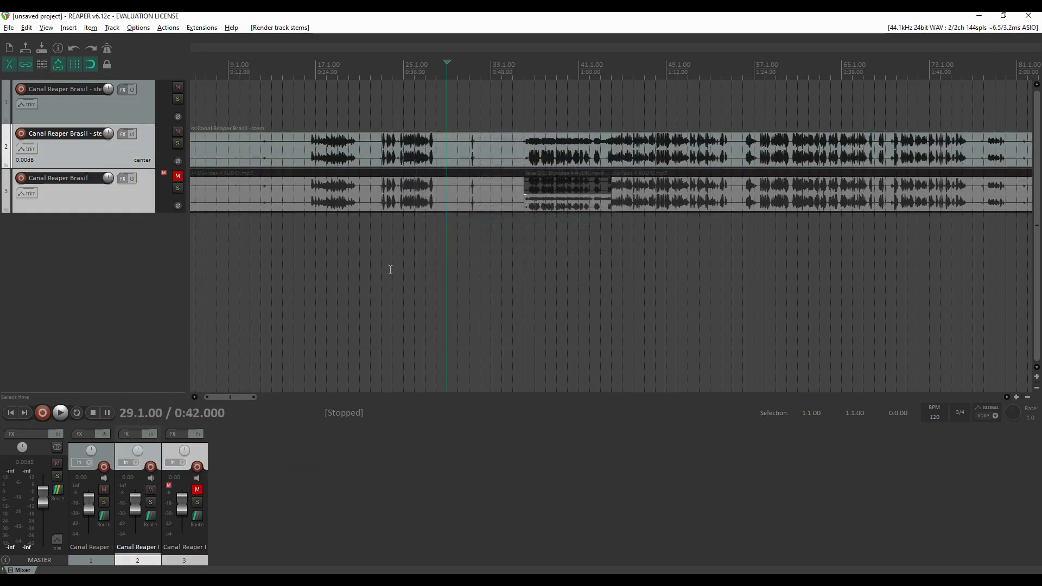
Step: Check the bit depth of the new stem item in its source WAV file info and close the info window
{"action": "left_click", "coordinate": [406, 159]}
{"action": "right_click", "coordinate": [406, 158]}
{"action": "mouse_move", "coordinate": [435, 159]}
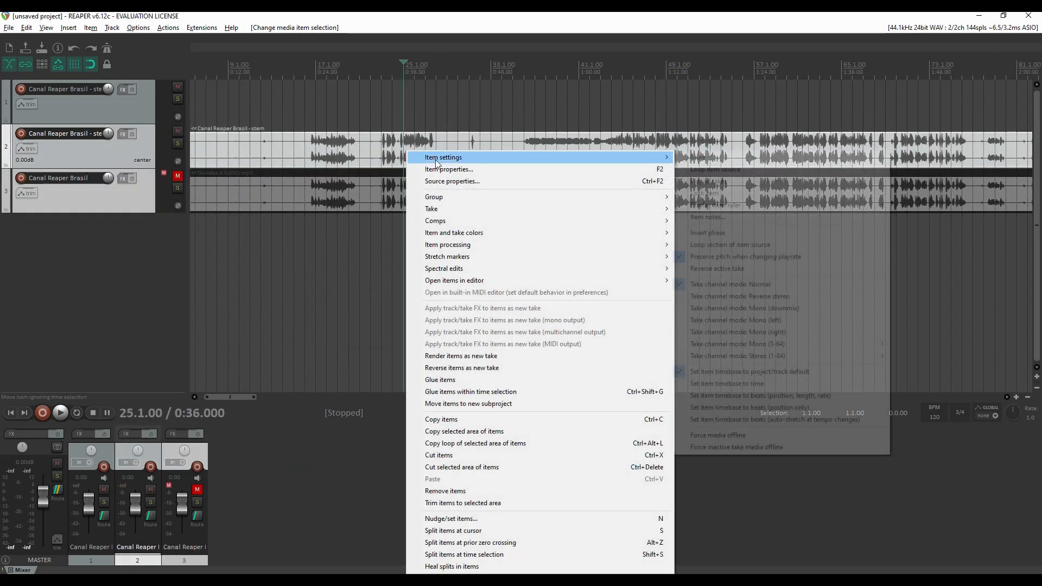
{"action": "left_click", "coordinate": [448, 170]}
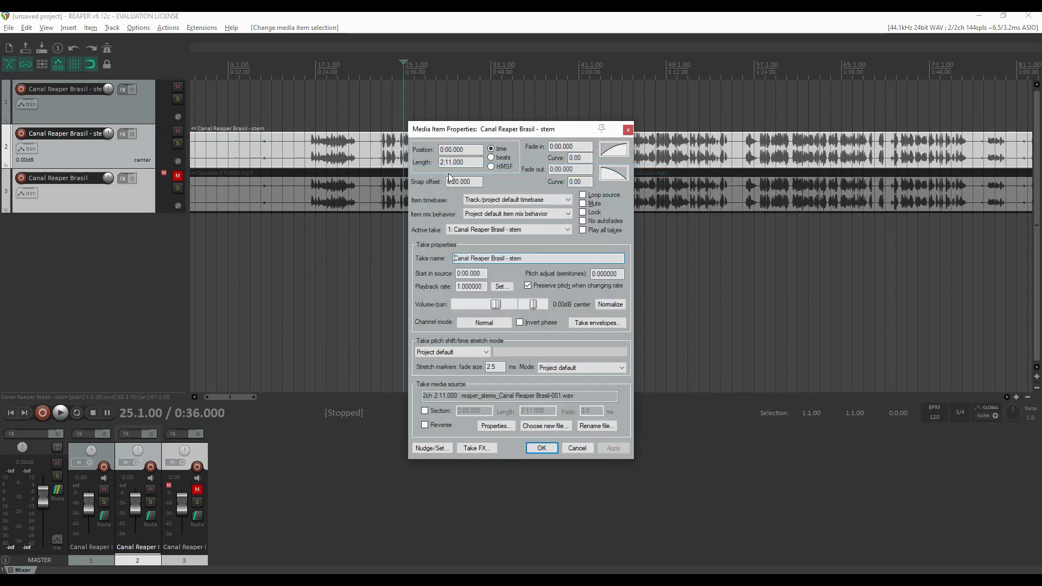
{"action": "left_click", "coordinate": [493, 431]}
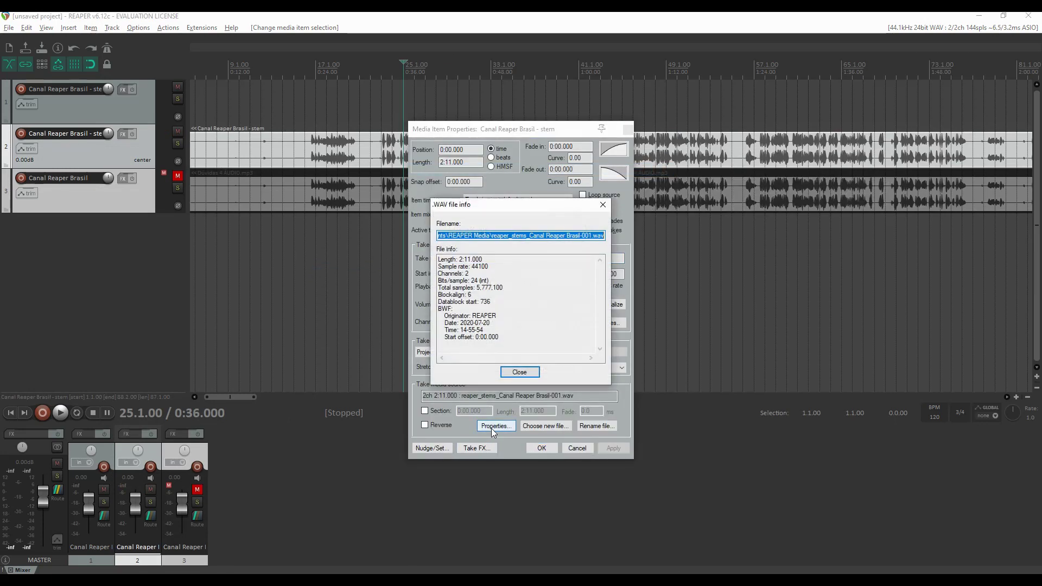
{"action": "left_click", "coordinate": [472, 281]}
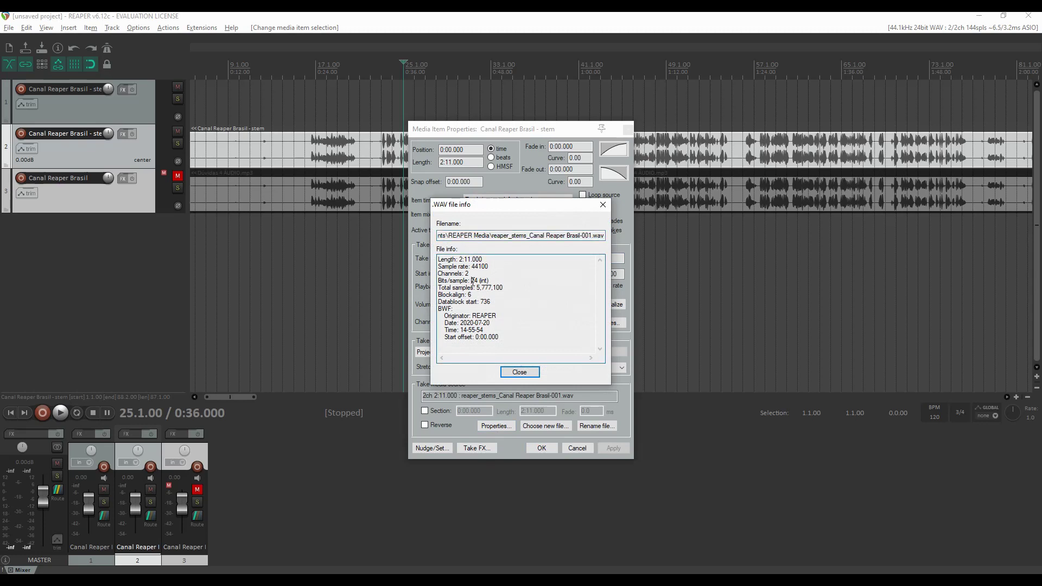
{"action": "left_click", "coordinate": [519, 372]}
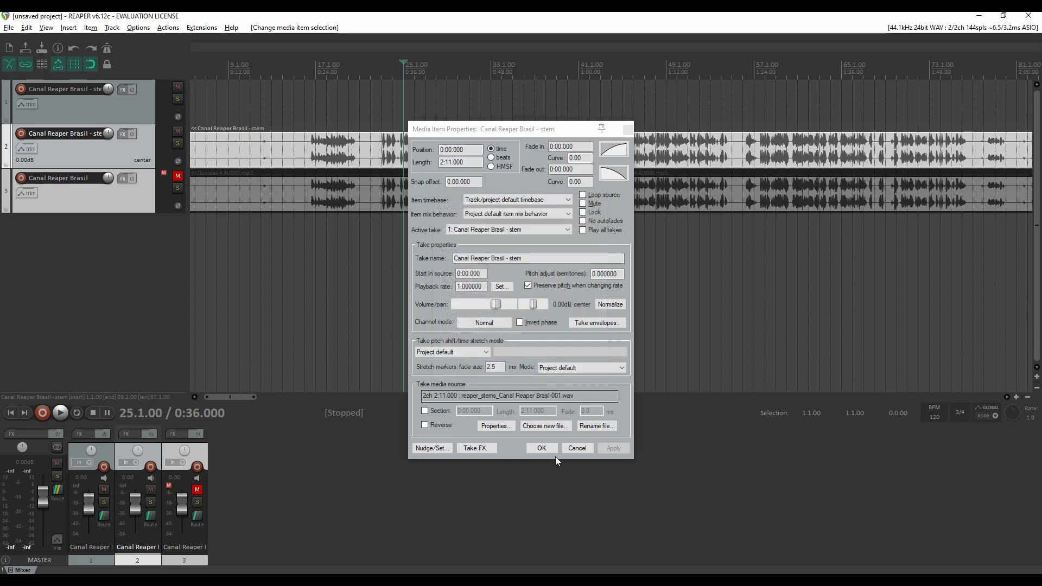
Step: Close the stem item's media item properties window
{"action": "left_click", "coordinate": [541, 448]}
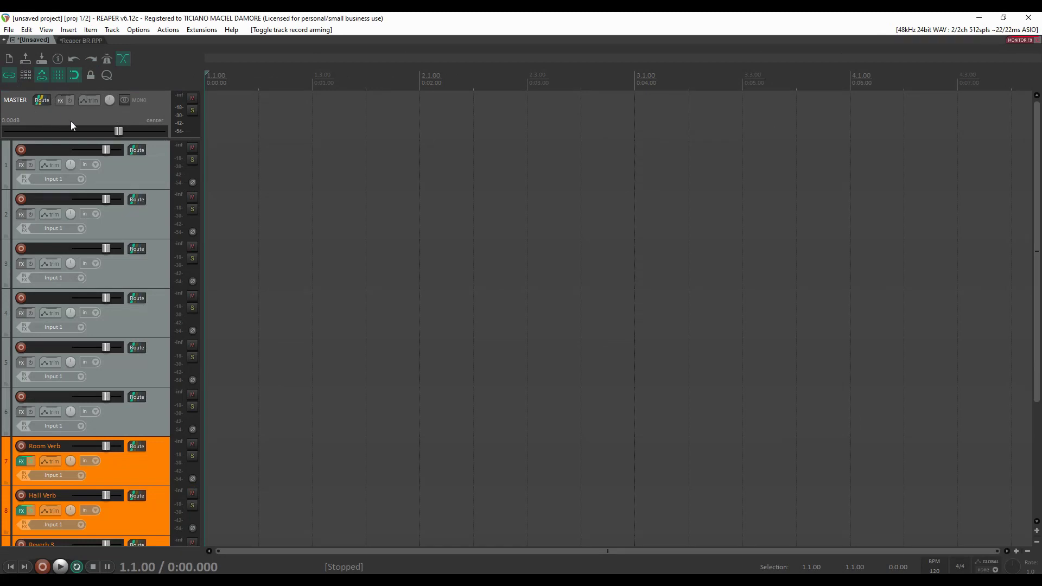
{"action": "left_click", "coordinate": [50, 31]}
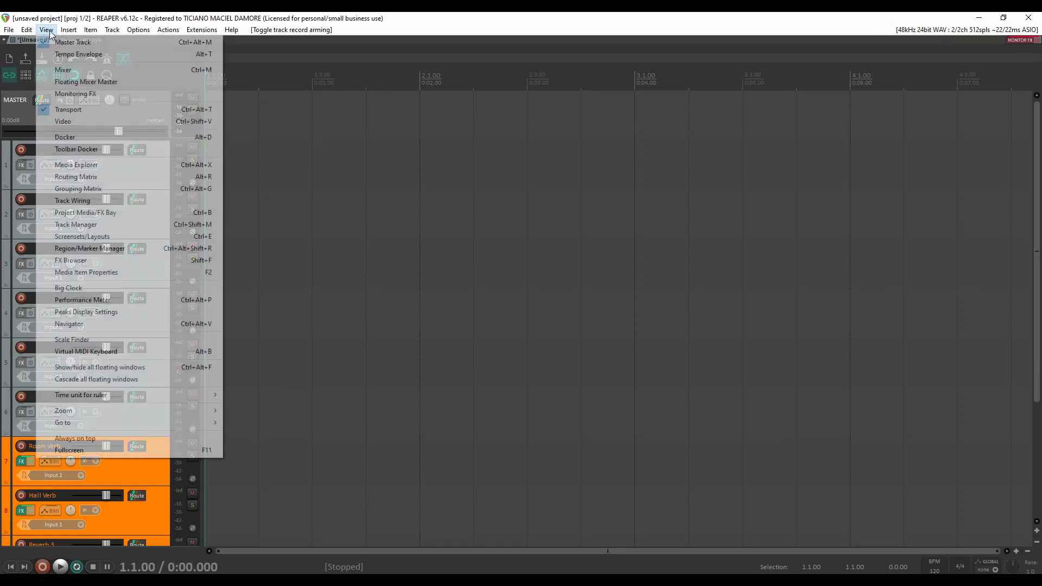
{"action": "mouse_move", "coordinate": [85, 31]}
{"action": "mouse_move", "coordinate": [46, 31]}
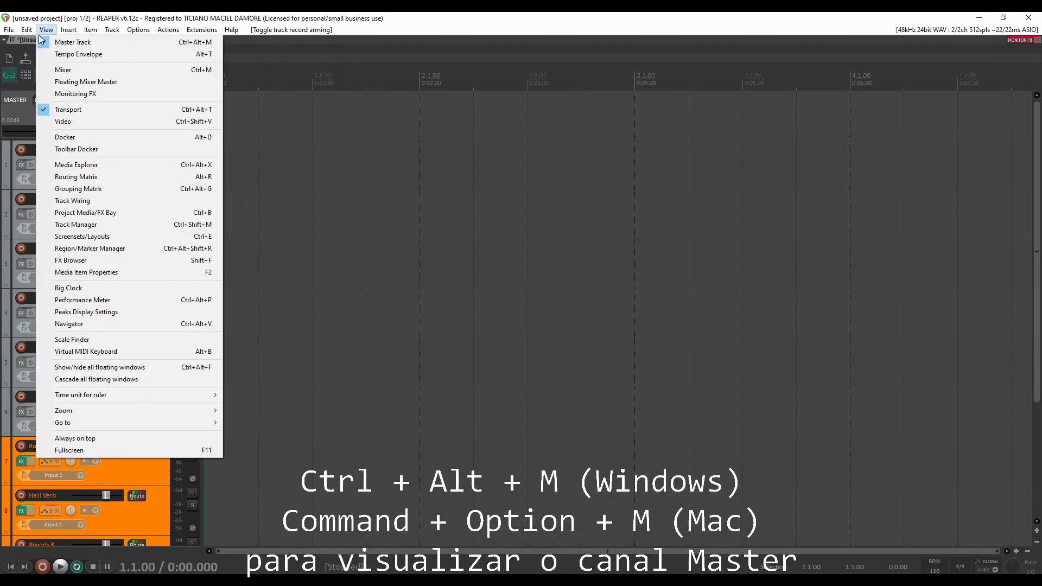
{"action": "left_click", "coordinate": [140, 43]}
{"action": "left_click", "coordinate": [204, 29]}
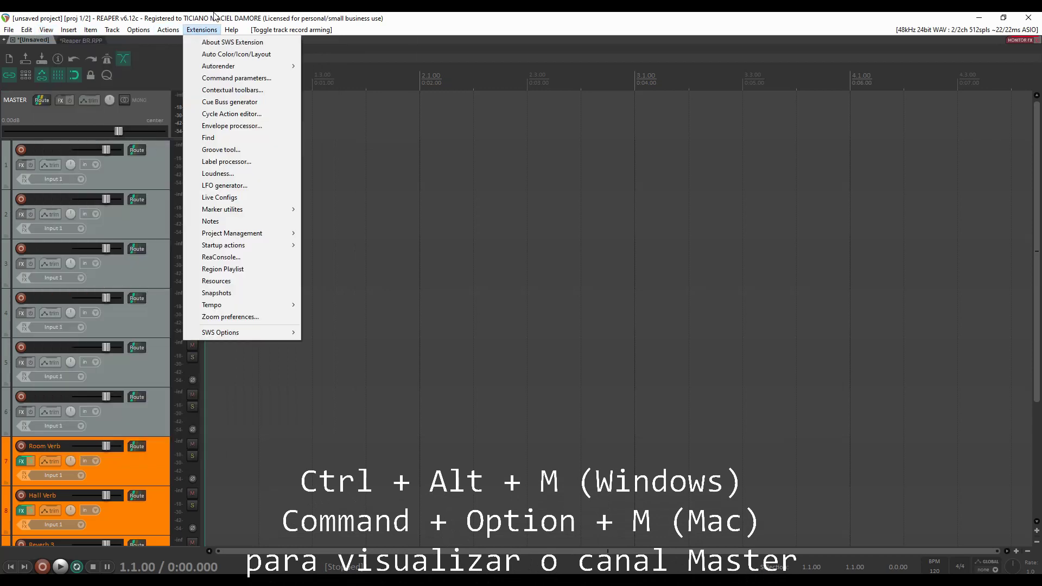
{"action": "left_click", "coordinate": [206, 20]}
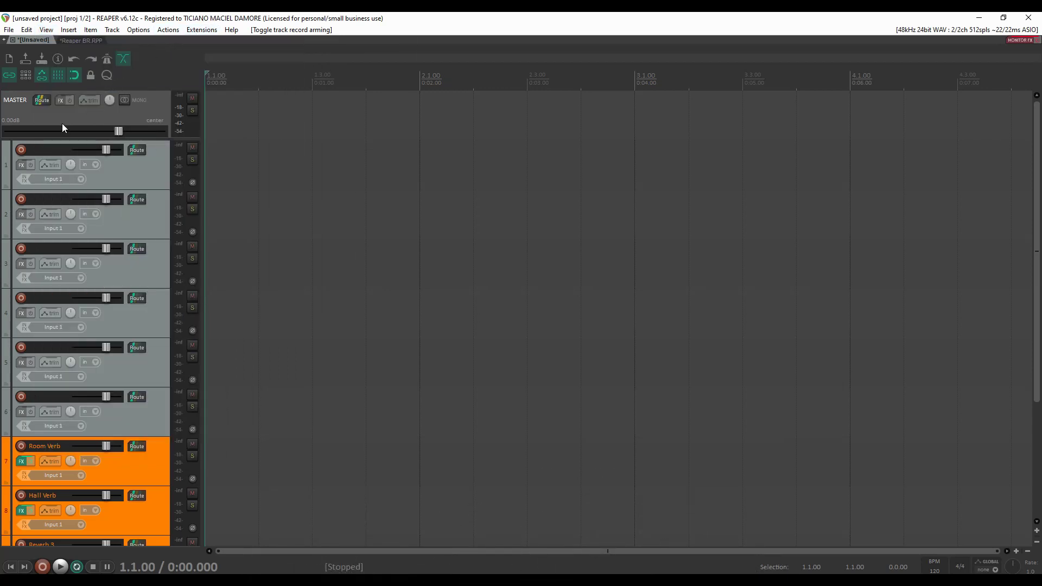
Step: Make the master track's Tempo map envelope visible and add a point at beat 4 of measure 1, raised to about 201.25 BPM
{"action": "left_click", "coordinate": [86, 101]}
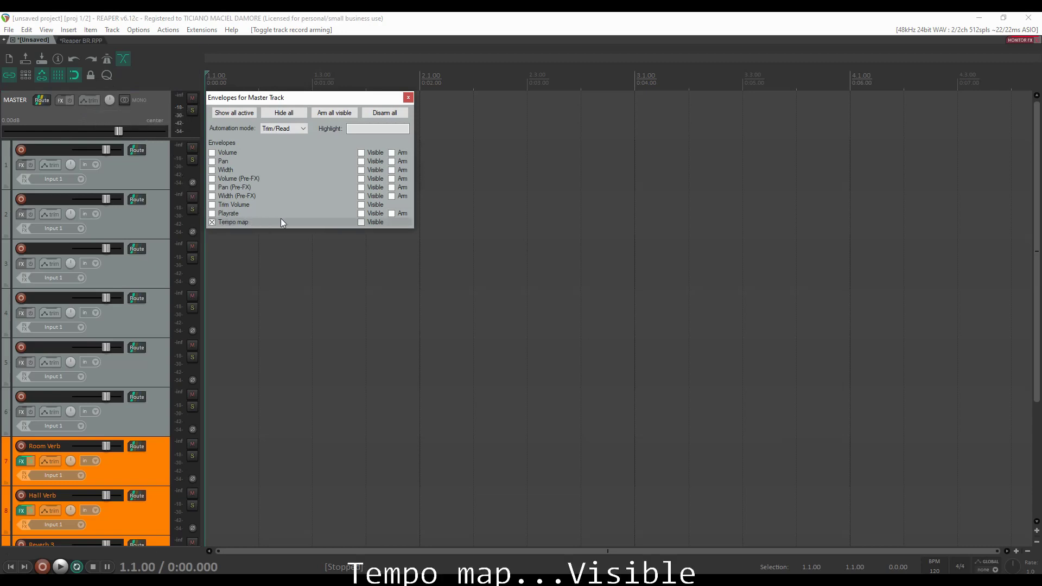
{"action": "left_click", "coordinate": [361, 222]}
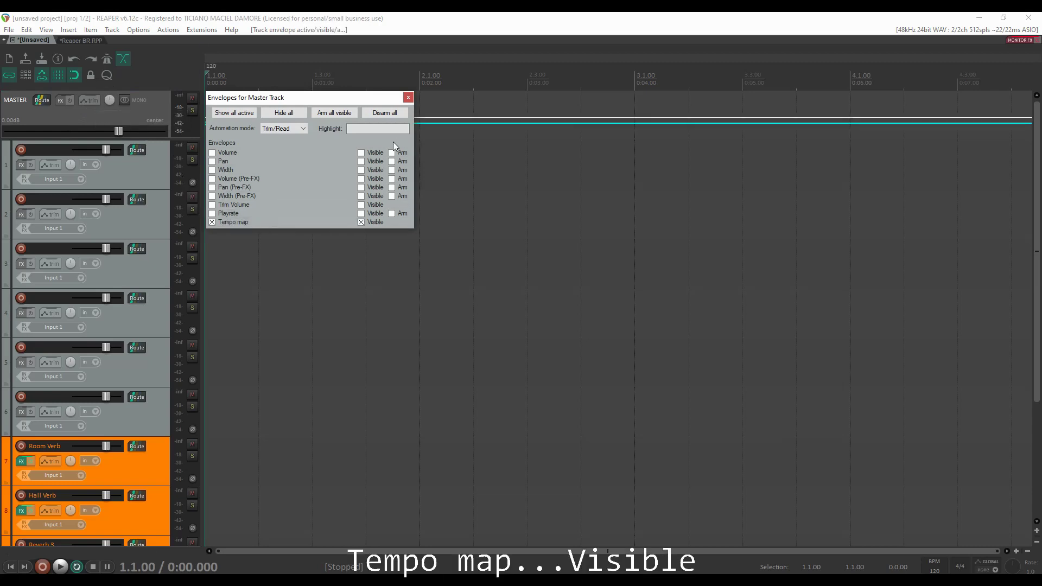
{"action": "left_click", "coordinate": [410, 97]}
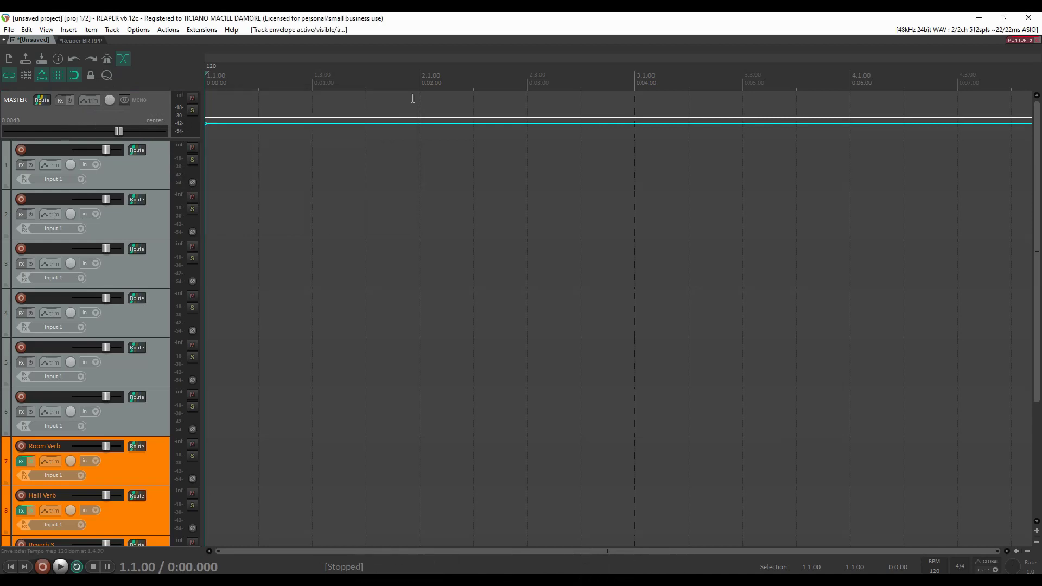
{"action": "left_click", "coordinate": [417, 120]}
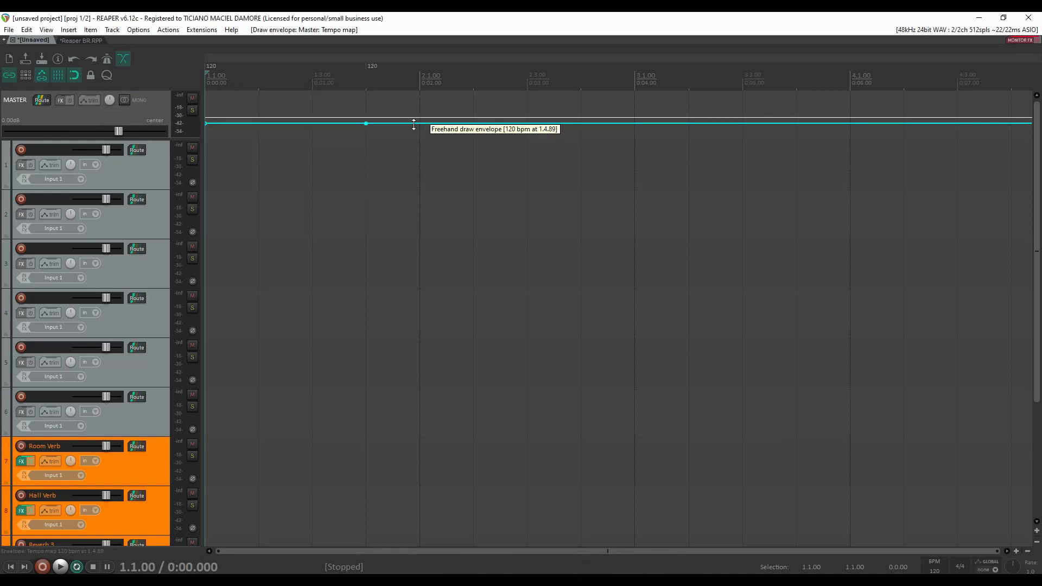
{"action": "left_click_drag", "start_coordinate": [369, 124], "coordinate": [369, 112]}
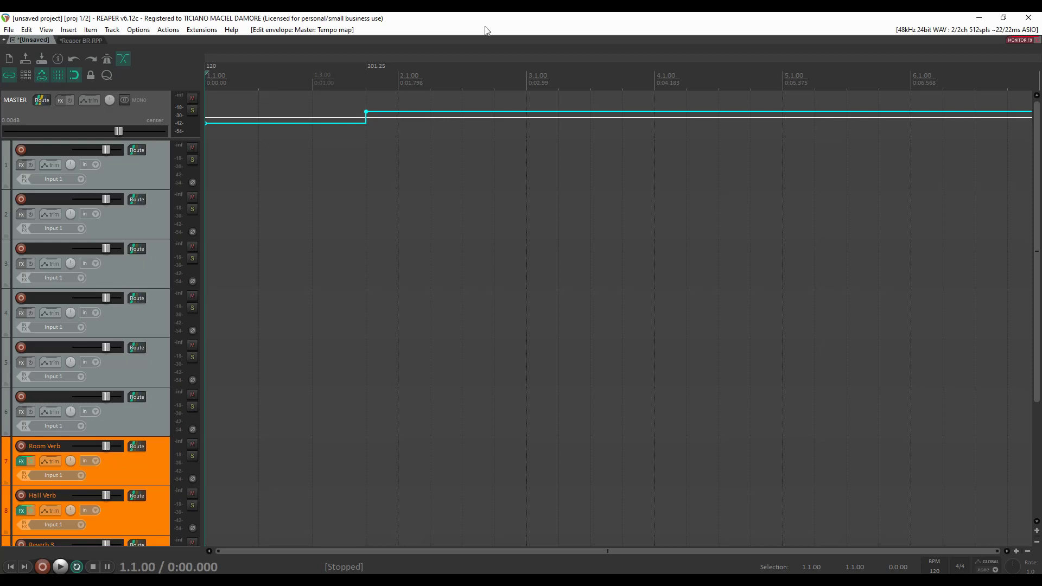
Step: Check in the MIDI device preferences that the Keystation Mini 32 is enabled for input and control messages, and close the preferences
{"action": "key", "text": "ctrl+p"}
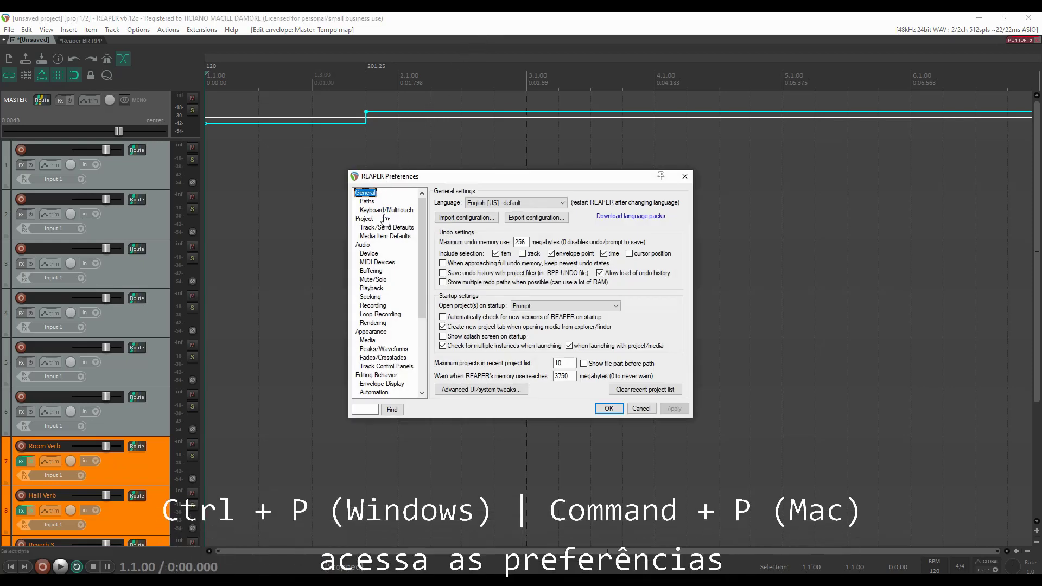
{"action": "left_click", "coordinate": [383, 262]}
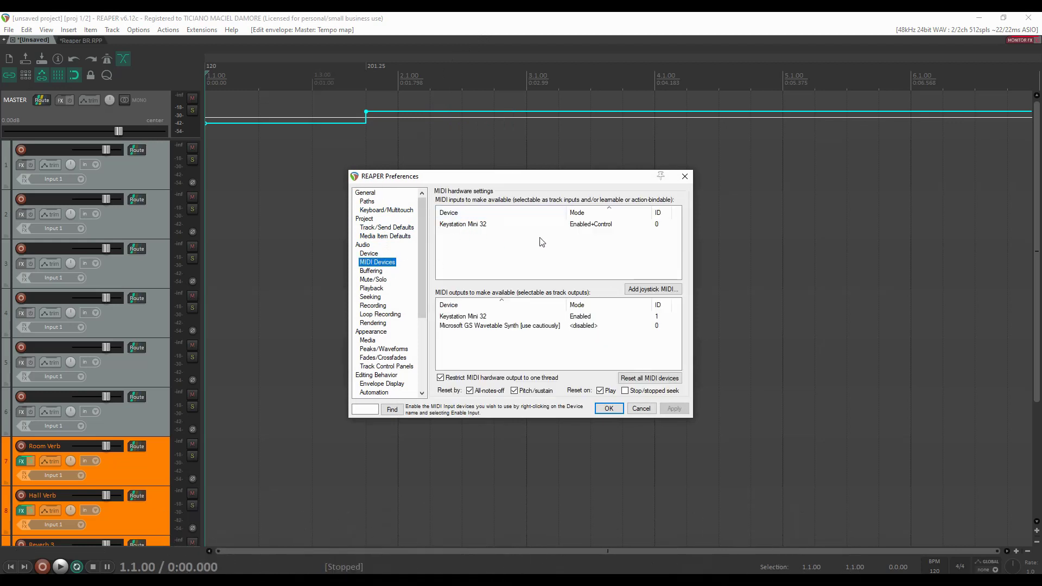
{"action": "left_click", "coordinate": [604, 228]}
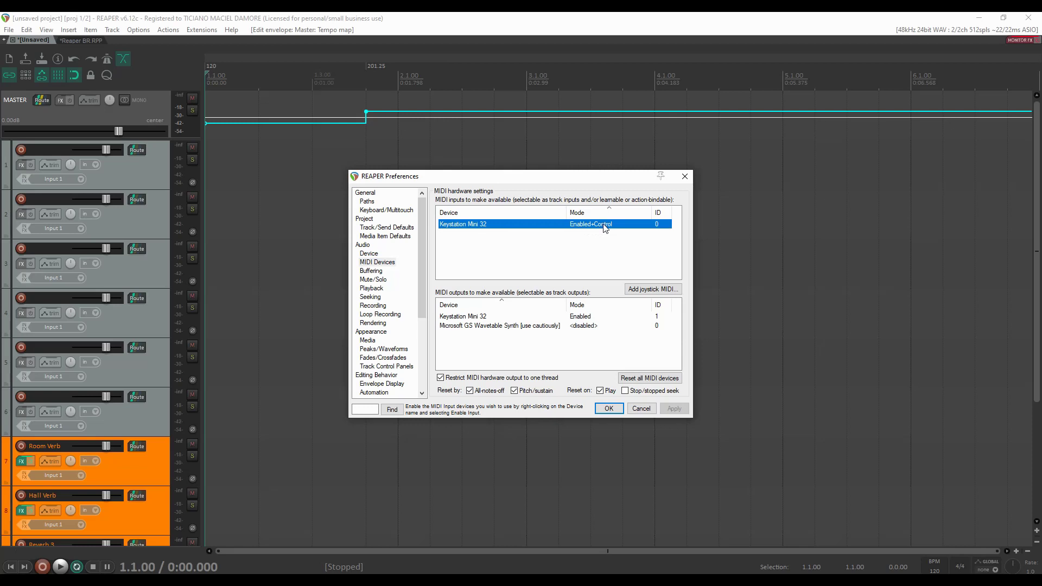
{"action": "right_click", "coordinate": [604, 227]}
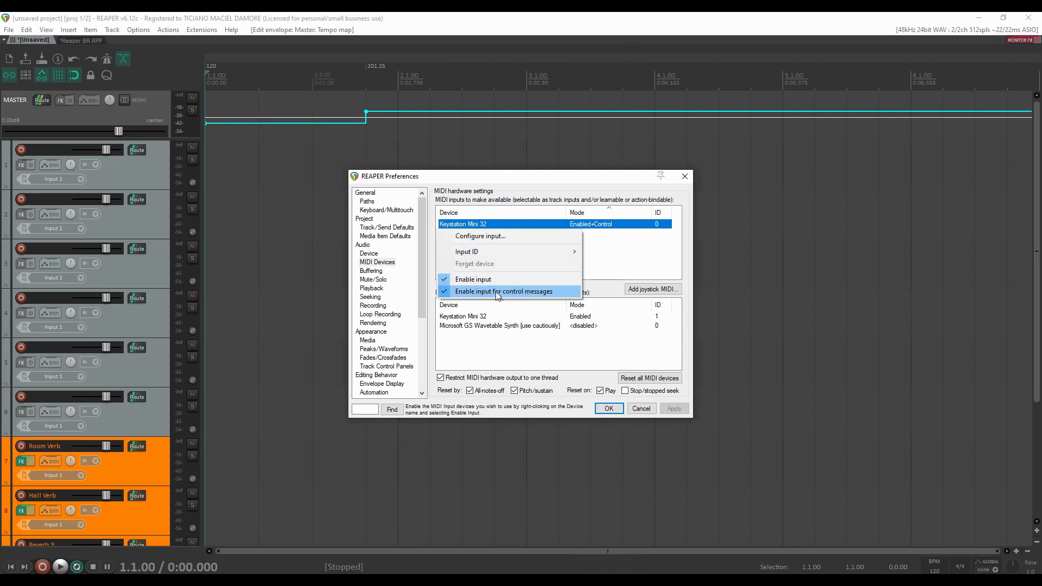
{"action": "left_click", "coordinate": [618, 255]}
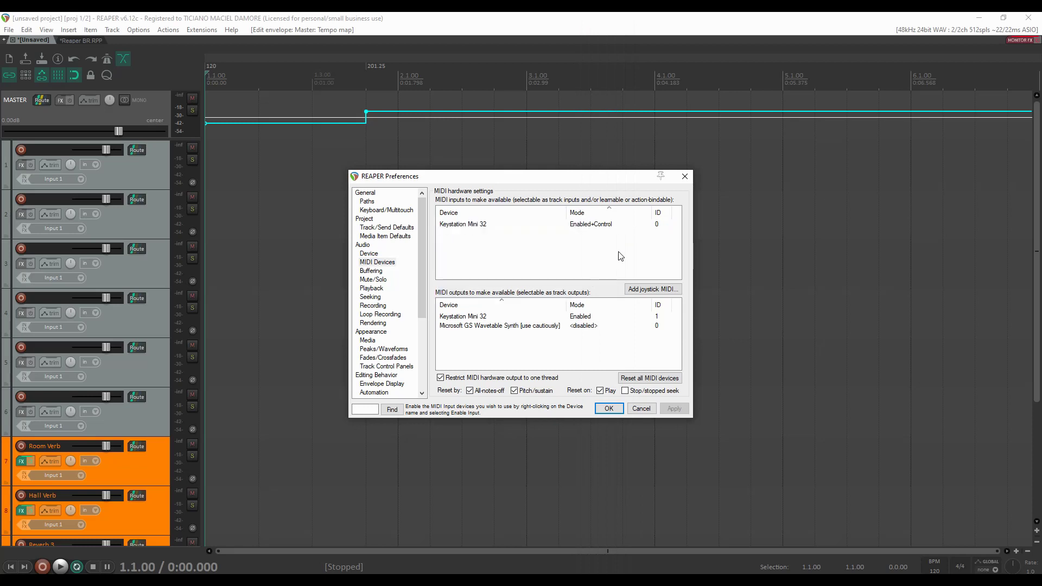
{"action": "left_click", "coordinate": [610, 404]}
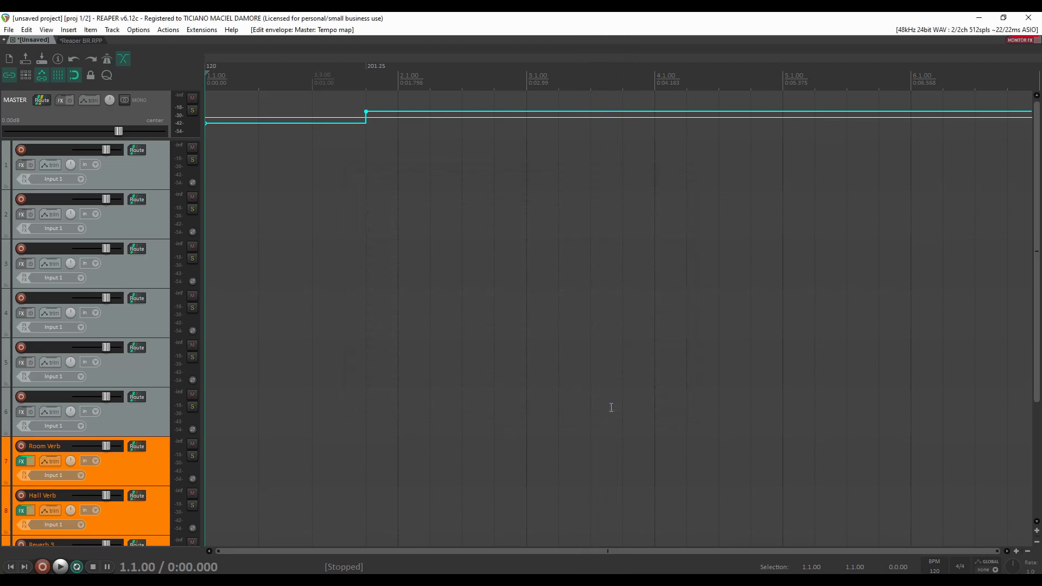
Step: Find the action "Set tempo, coarse (MIDI CC/OSC only)" and assign MIDI Chan 1 CC 7 with soft takeover to it
{"action": "key", "text": "shift+slash"}
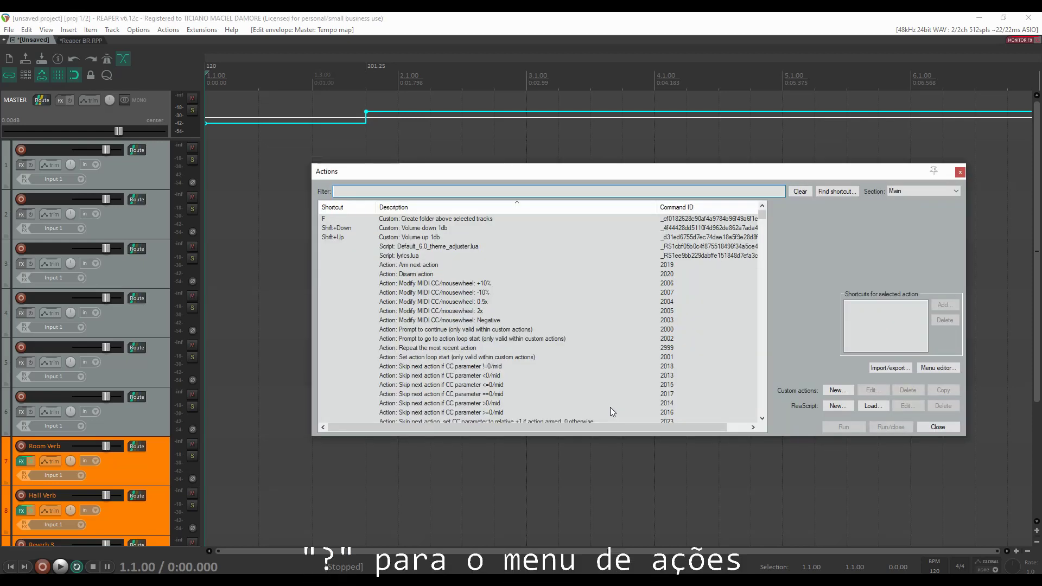
{"action": "type", "text": "set tempo"}
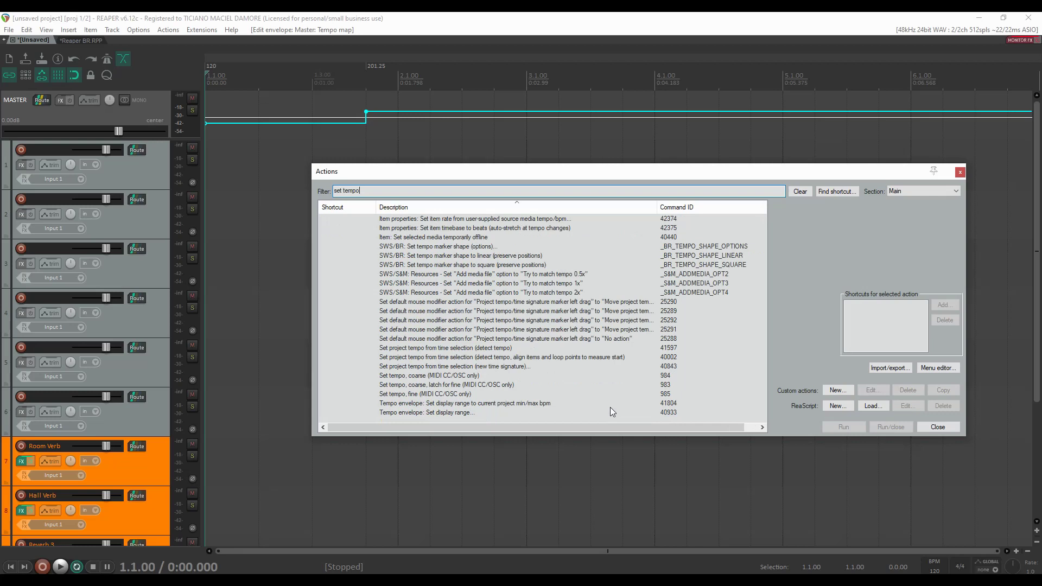
{"action": "type", "text": ","}
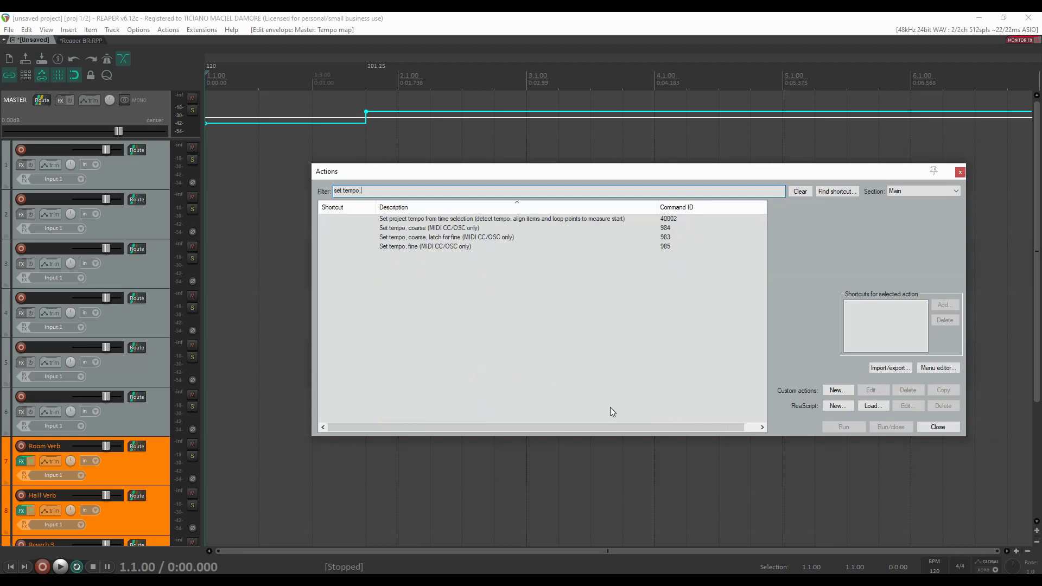
{"action": "left_click", "coordinate": [440, 228]}
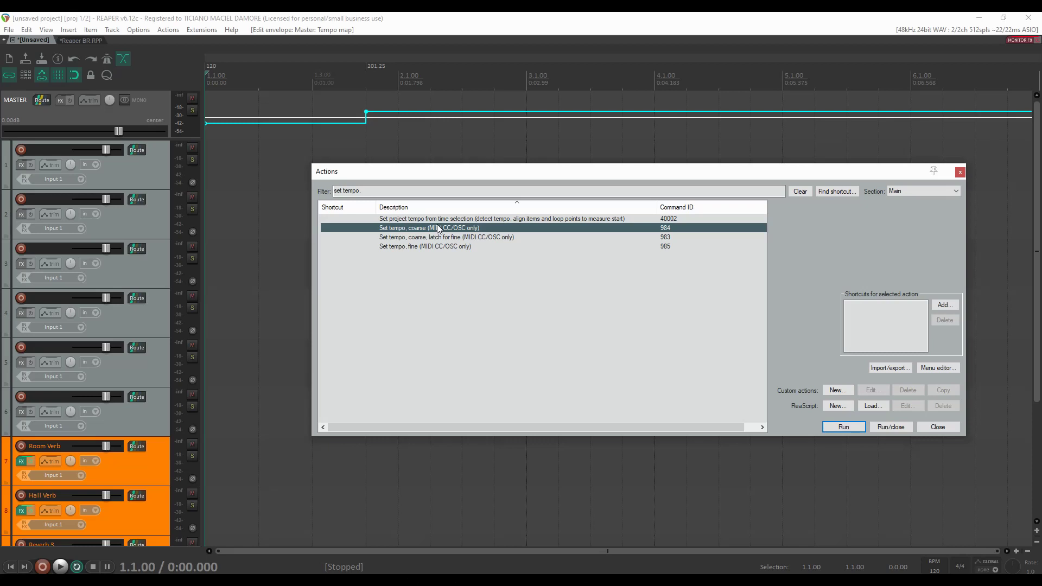
{"action": "left_click", "coordinate": [955, 305]}
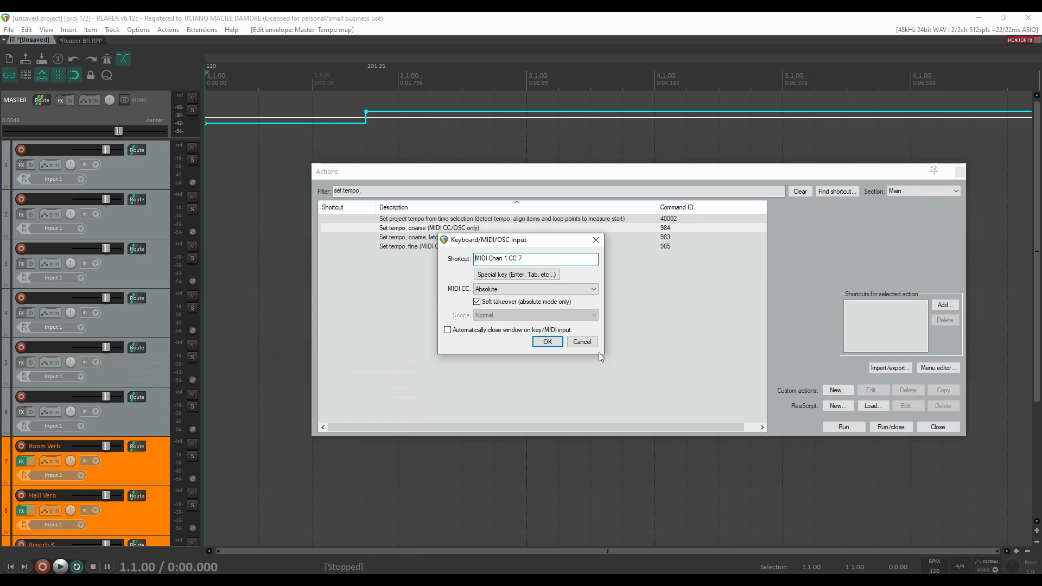
{"action": "left_click", "coordinate": [549, 341]}
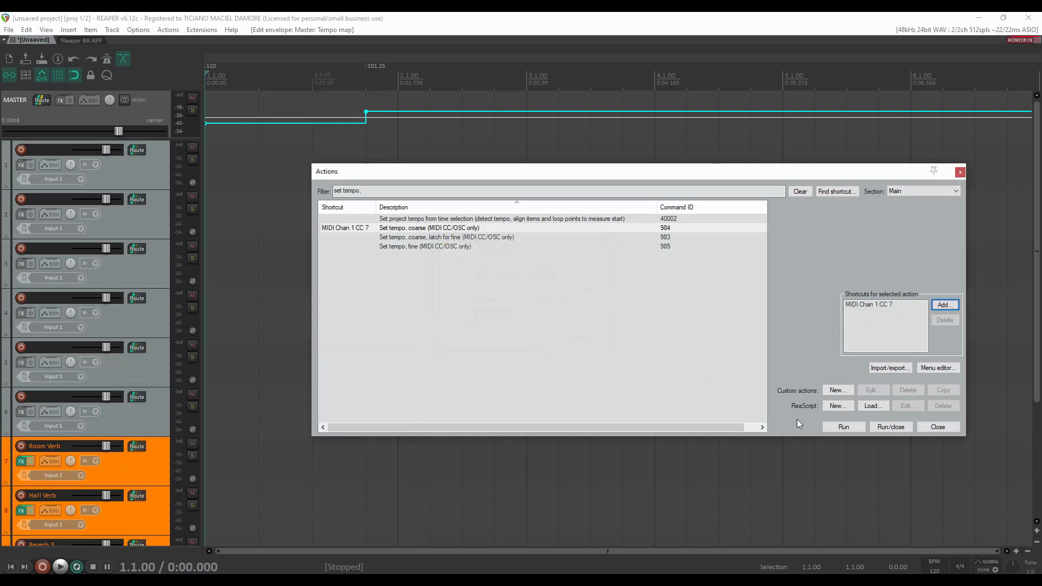
{"action": "left_click", "coordinate": [937, 426]}
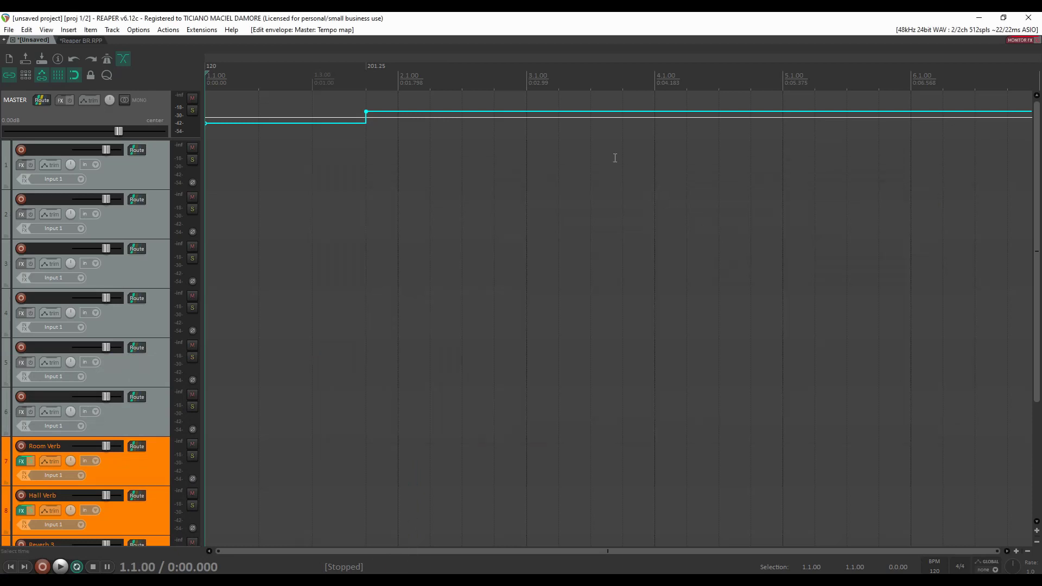
Step: Set the tempo at measure 3 to 172 BPM with the assigned MIDI controller and move the edit cursor near measure 4
{"action": "left_click", "coordinate": [543, 94]}
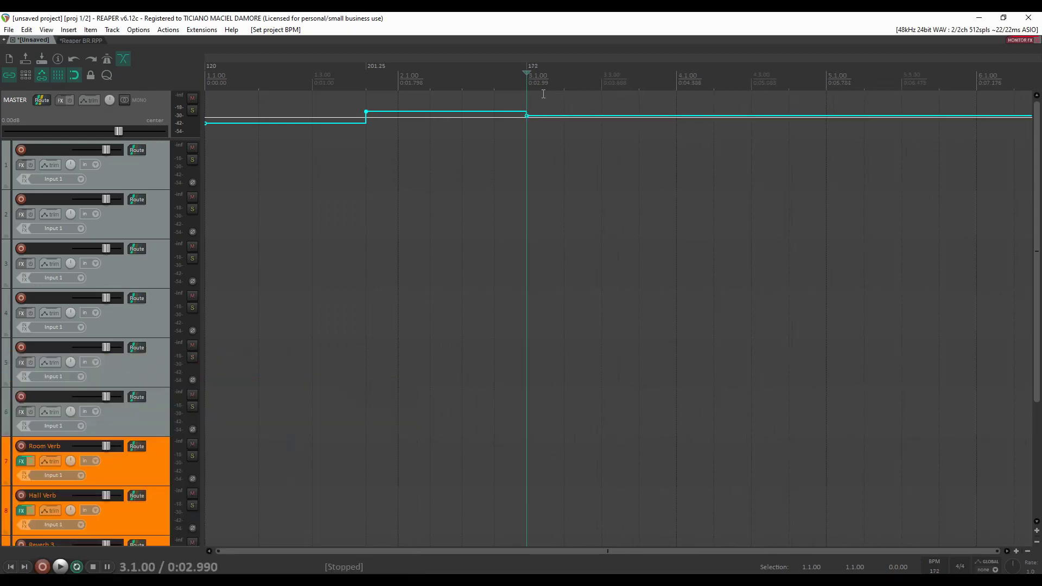
{"action": "left_click", "coordinate": [666, 95]}
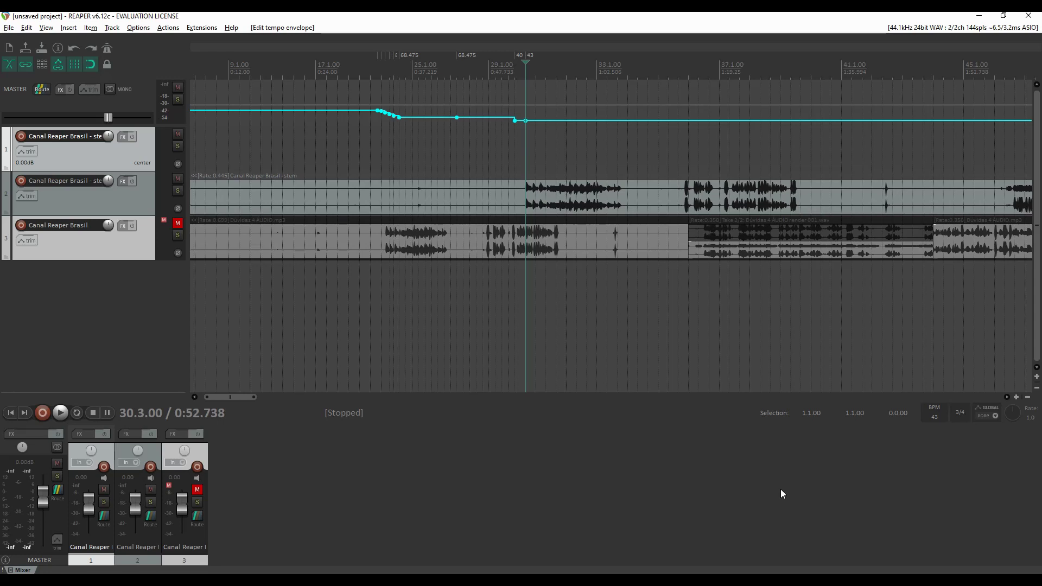
Step: Make the Dúvidas 4 ÁUDIO.mp3 take active in the two-take item on track 3 and delete that take
{"action": "left_click", "coordinate": [789, 236]}
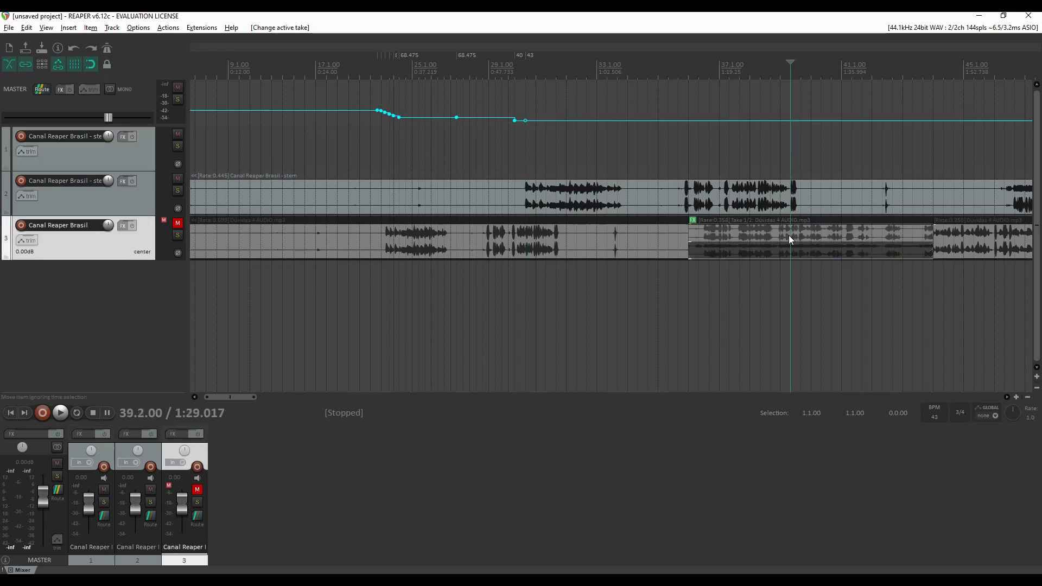
{"action": "left_click", "coordinate": [795, 254]}
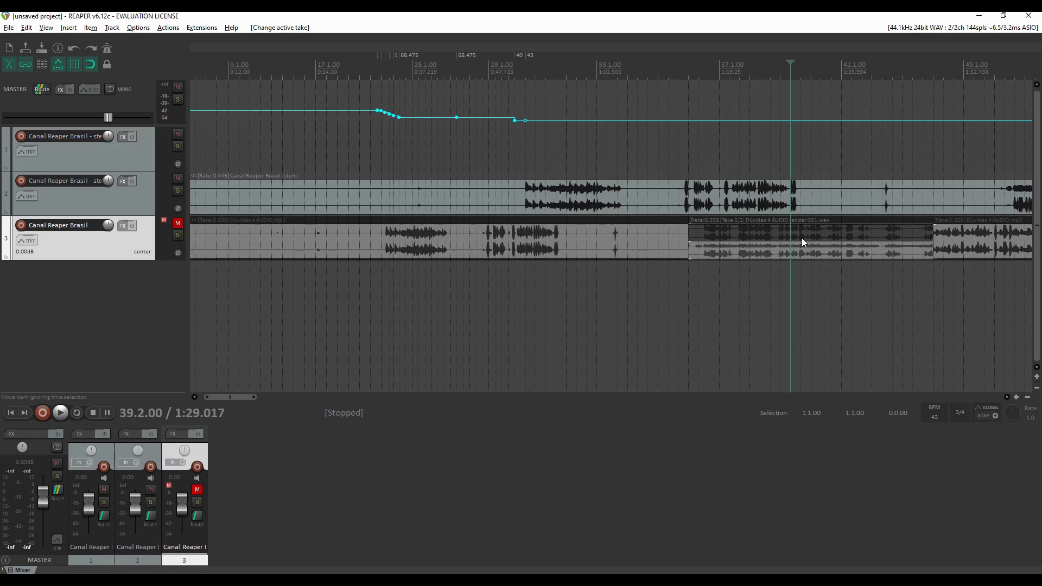
{"action": "left_click", "coordinate": [801, 233]}
{"action": "right_click", "coordinate": [802, 233]}
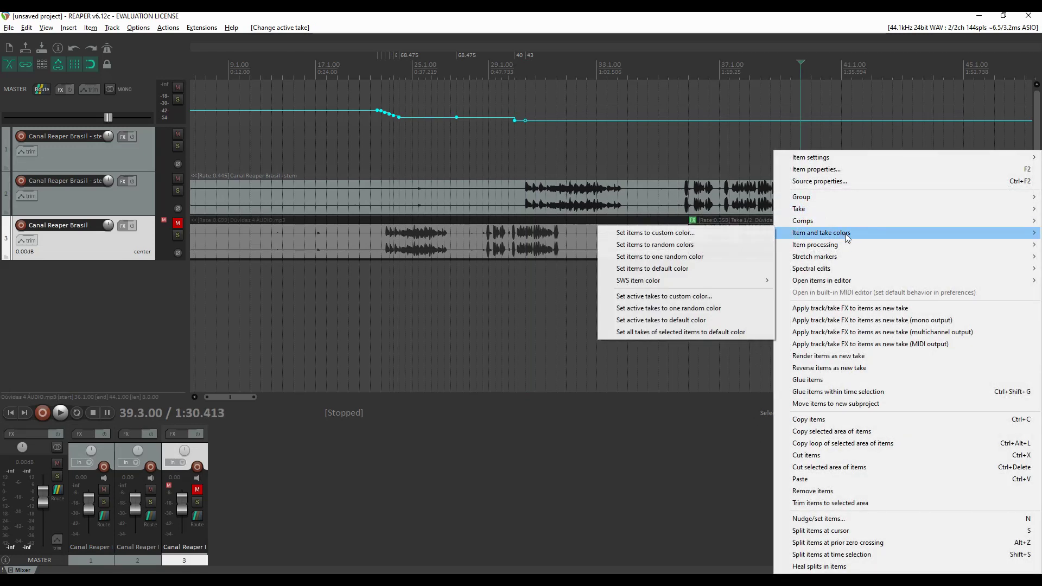
{"action": "mouse_move", "coordinate": [857, 215]}
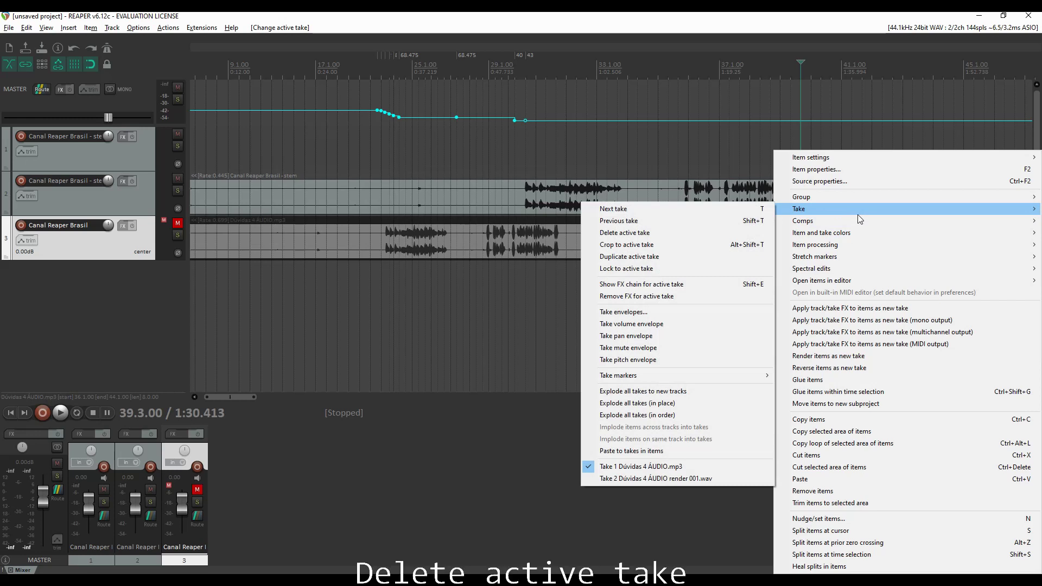
{"action": "left_click", "coordinate": [701, 233]}
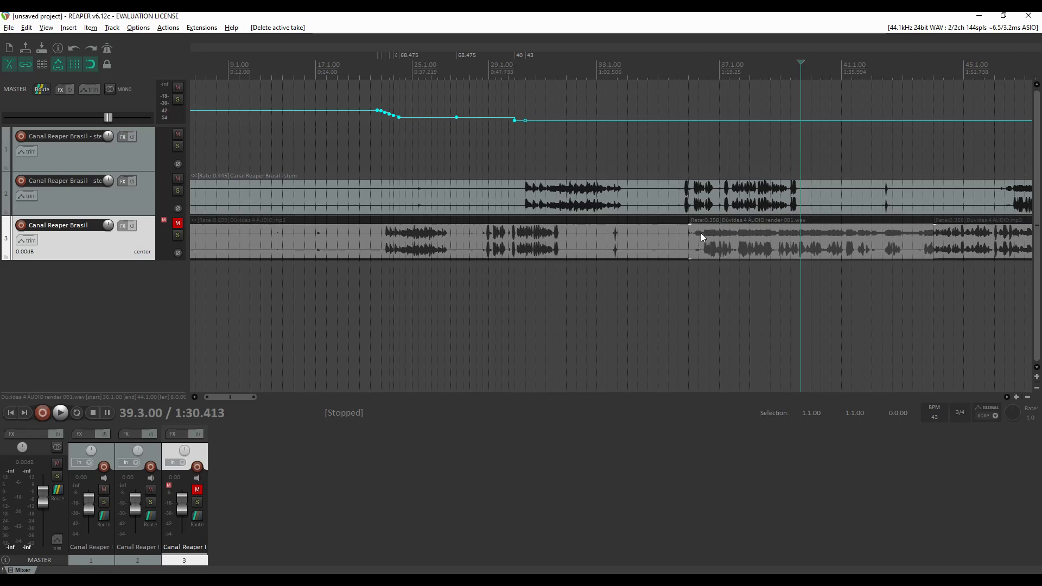
Step: Search the actions for "delete active take", view the shortcut assignment for "Take: Delete active take from items", and cancel it
{"action": "key", "text": "question"}
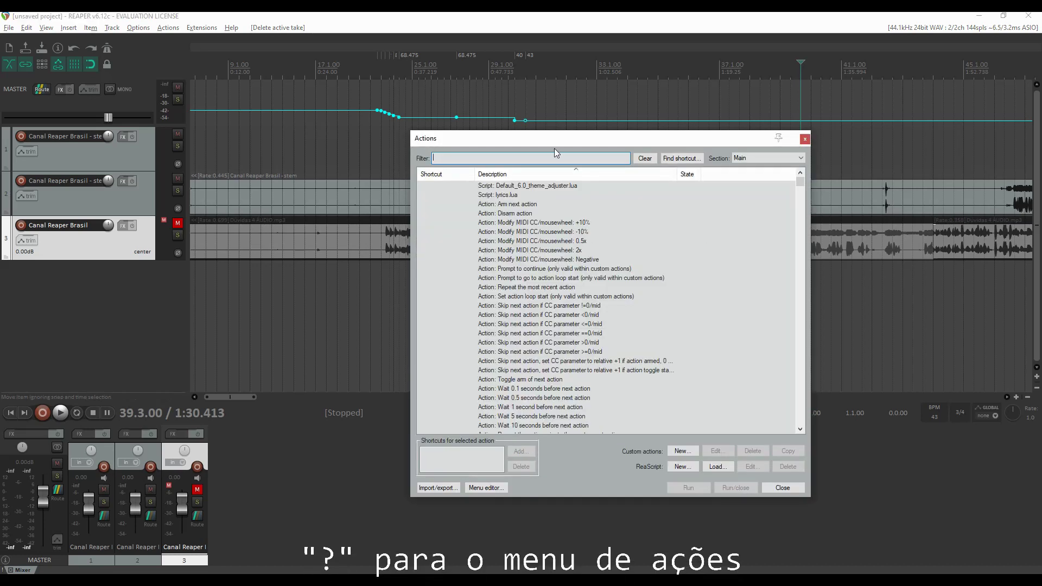
{"action": "type", "text": "dele"}
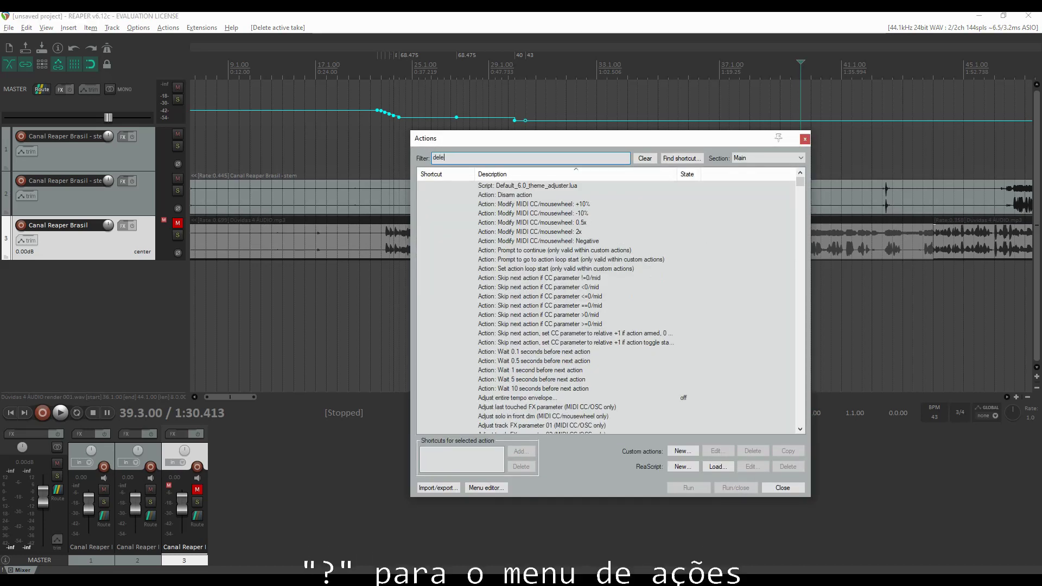
{"action": "type", "text": "te active take"}
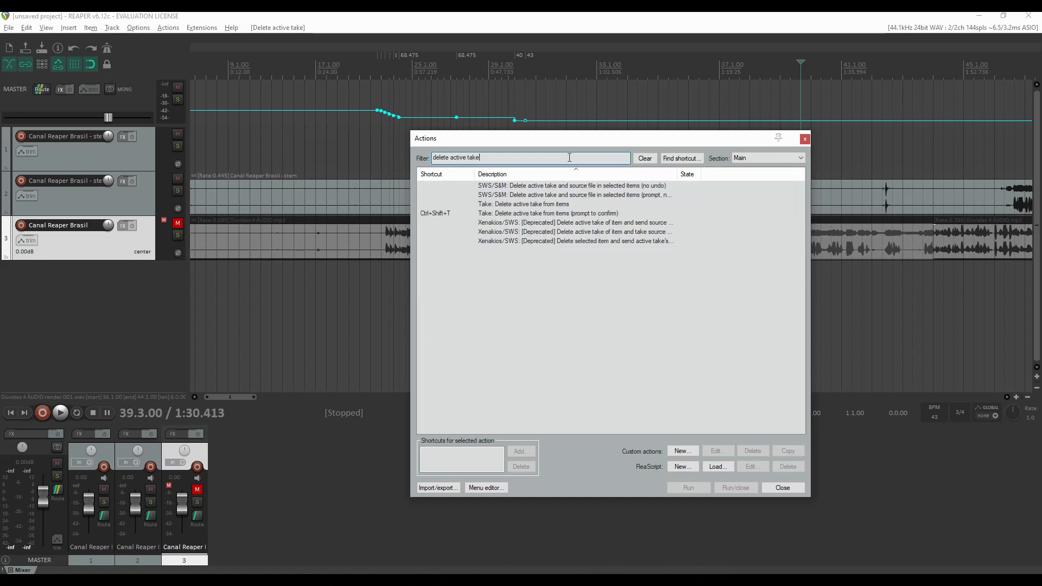
{"action": "left_click", "coordinate": [549, 205]}
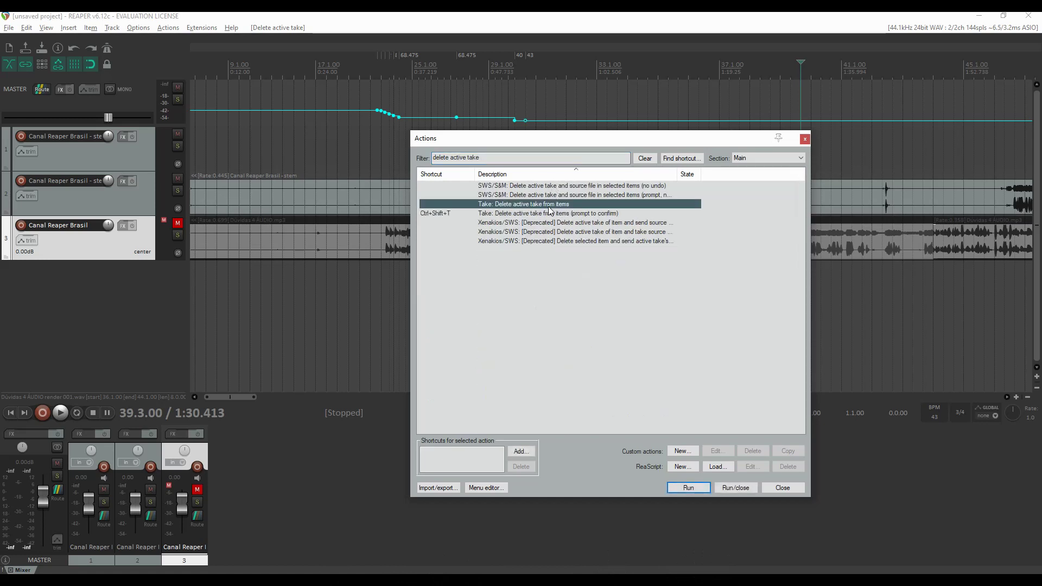
{"action": "left_click", "coordinate": [519, 451]}
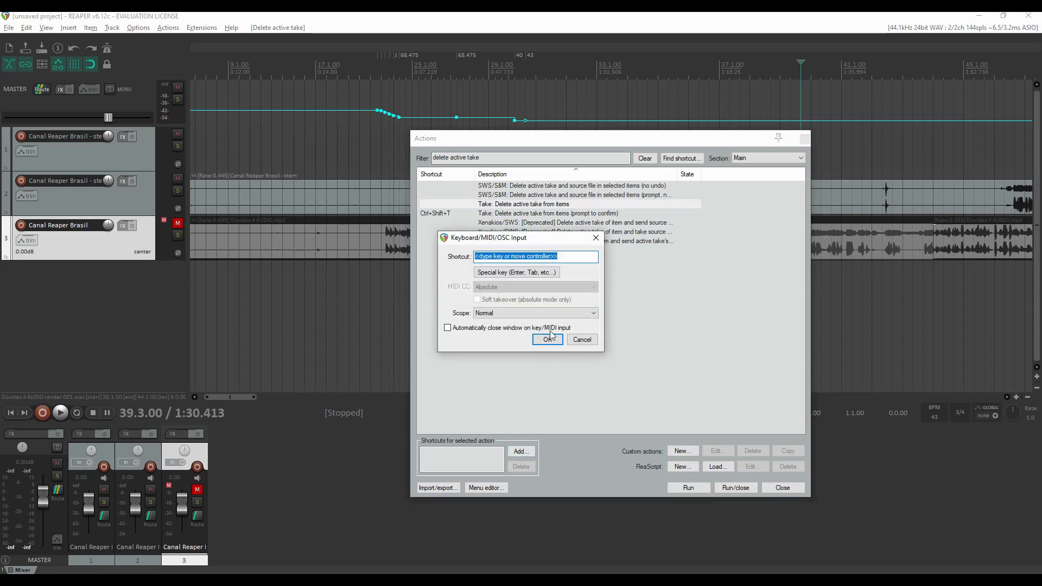
{"action": "left_click", "coordinate": [581, 338]}
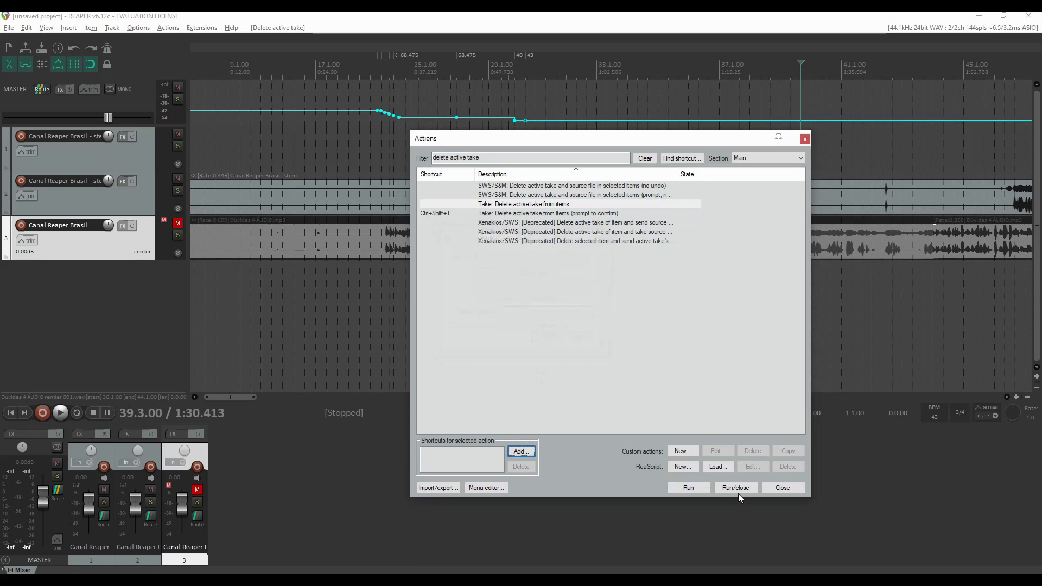
{"action": "left_click", "coordinate": [779, 489]}
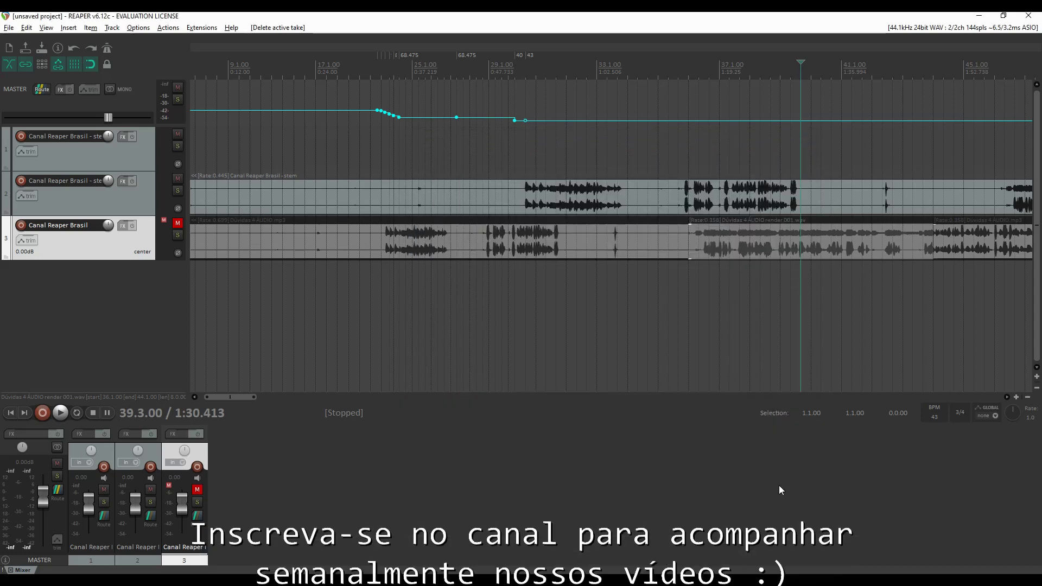